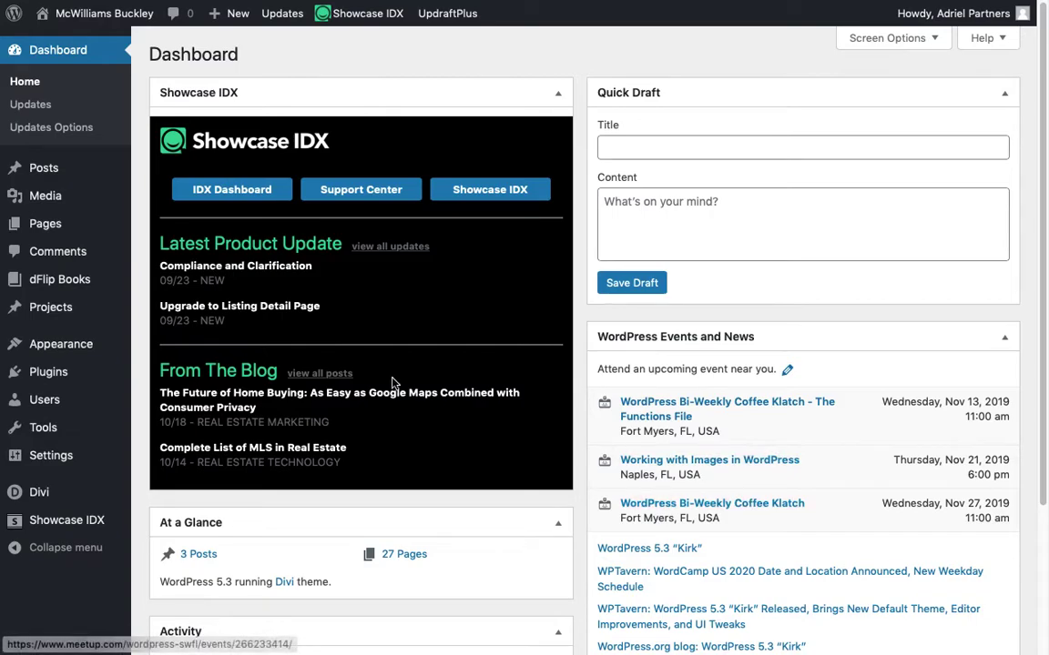
- Open the All Books list from the dFlip Books sidebar menu
mouse_move(75, 279)
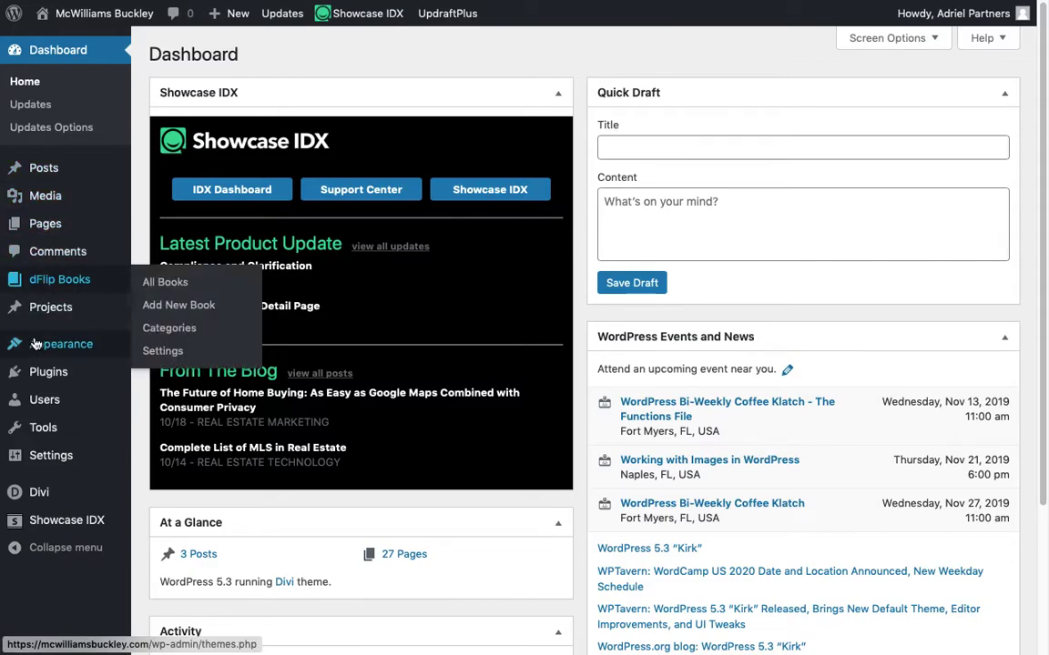
mouse_move(47, 339)
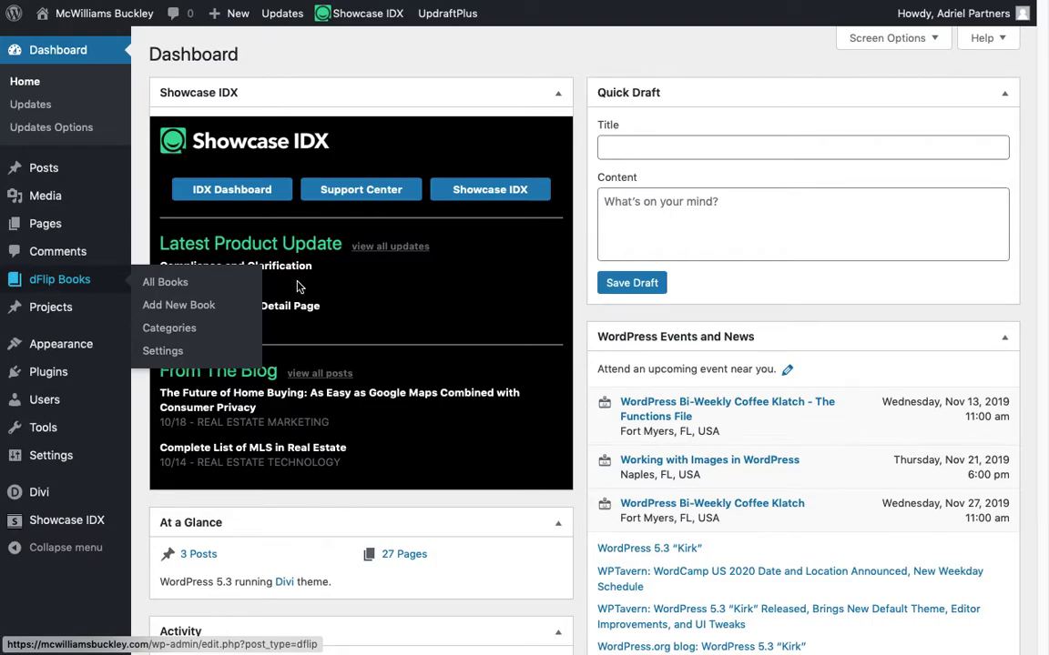
click(200, 284)
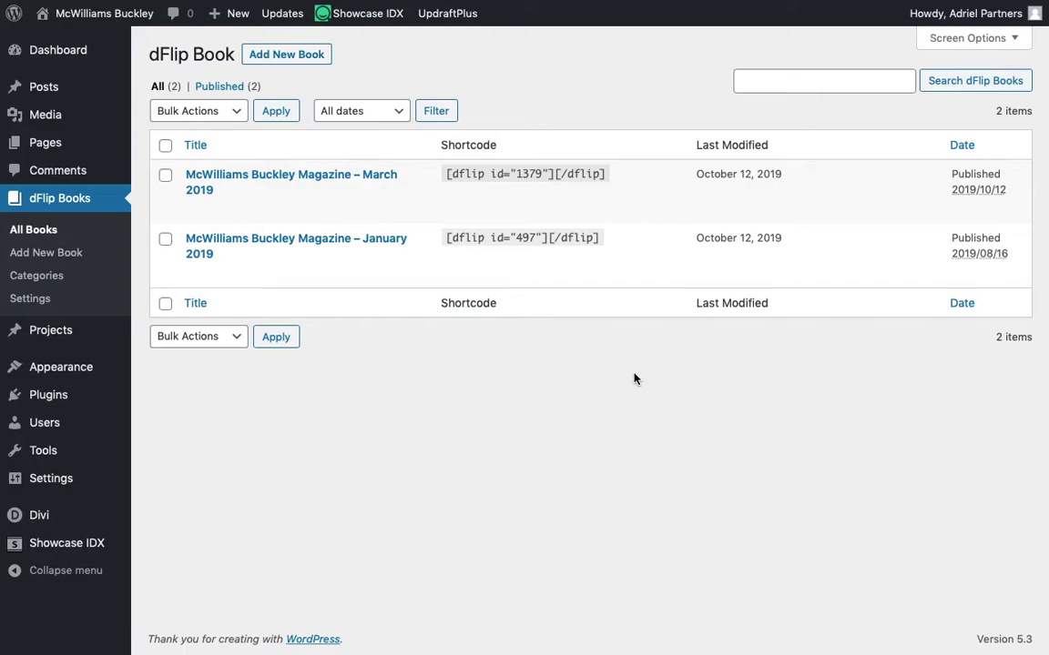
- Save a draft book titled 'McWilliams Buckley Magazine Nov-Dec 2019' and start choosing its PDF source
click(263, 54)
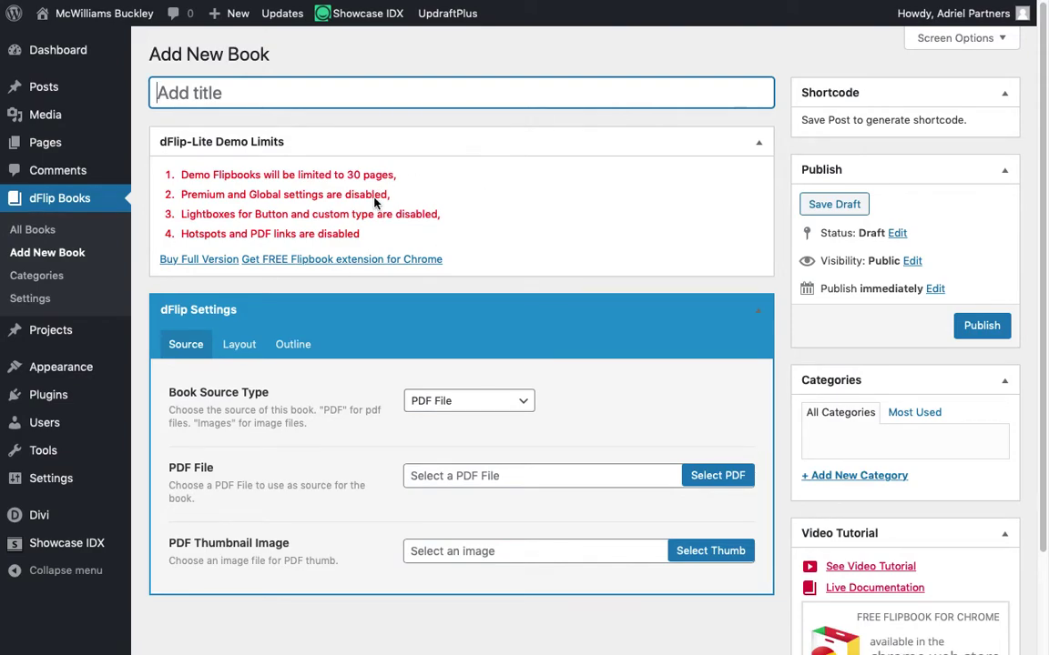
text(McW)
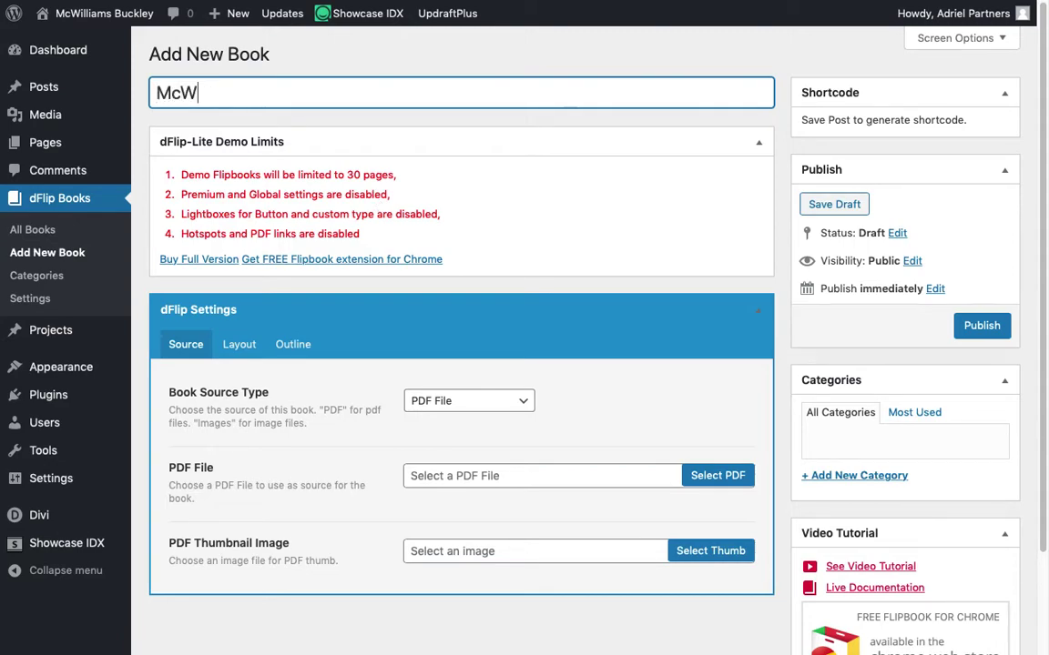
text(illiams B)
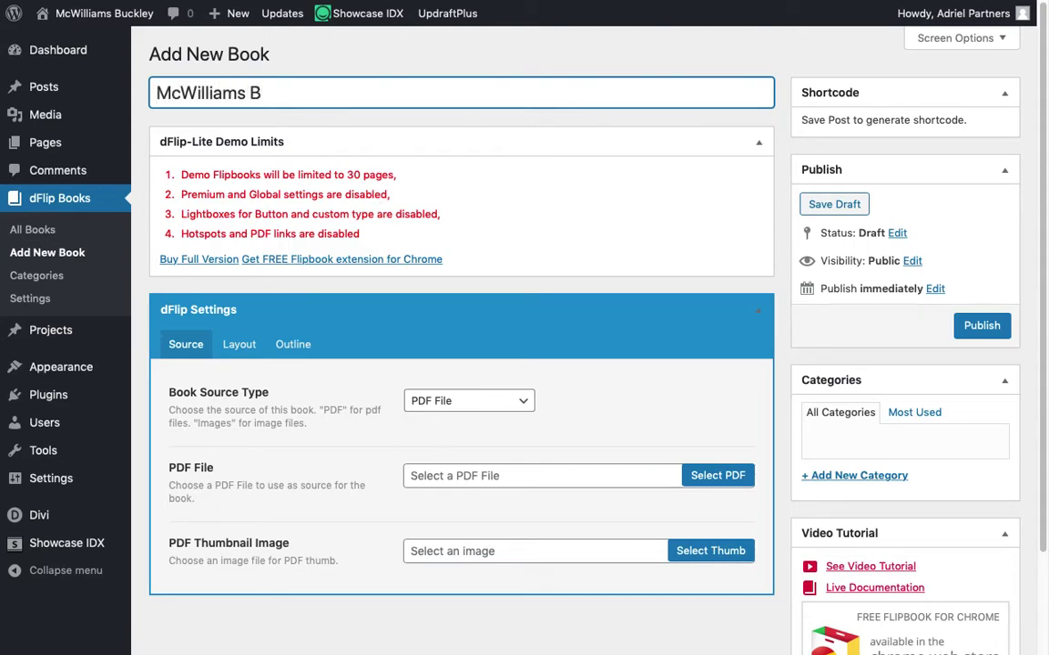
text(uckley Mag)
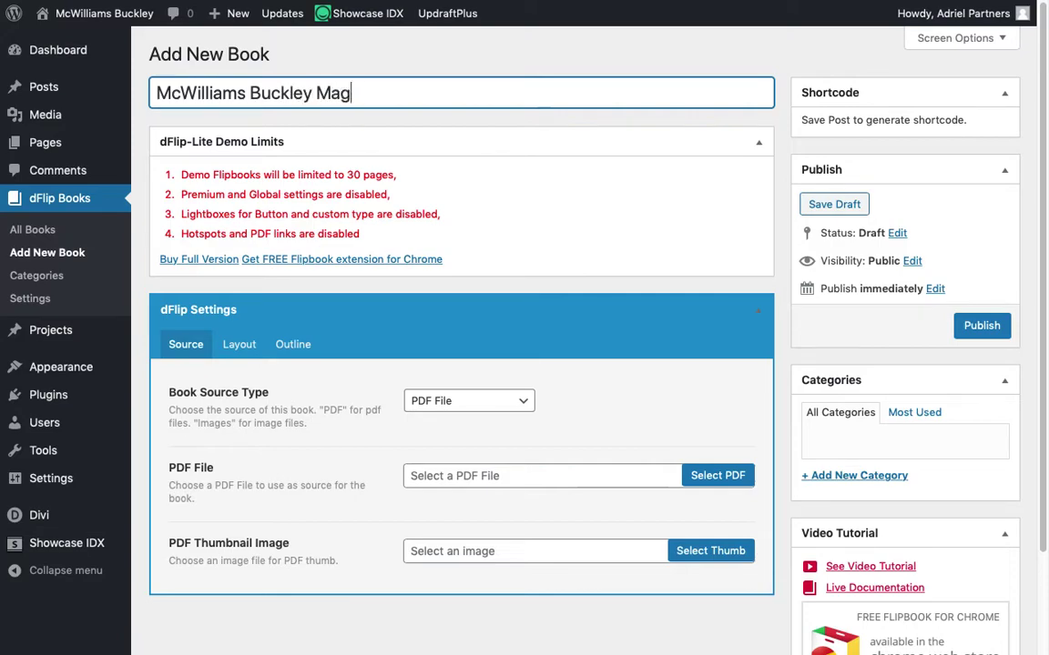
text(azine Nov-Dec 2019)
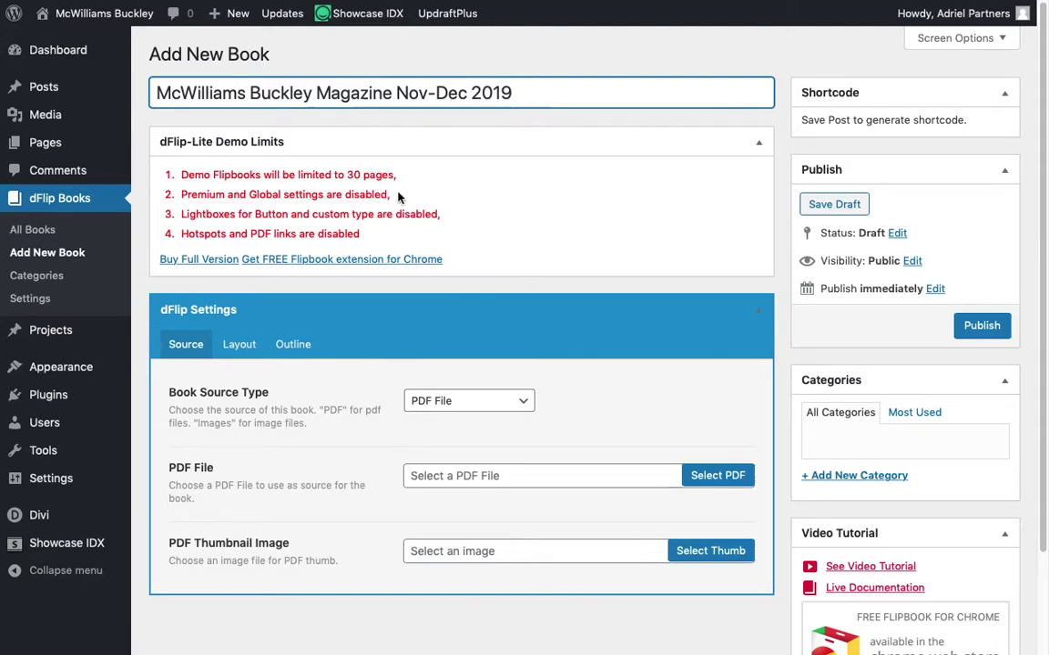
click(834, 204)
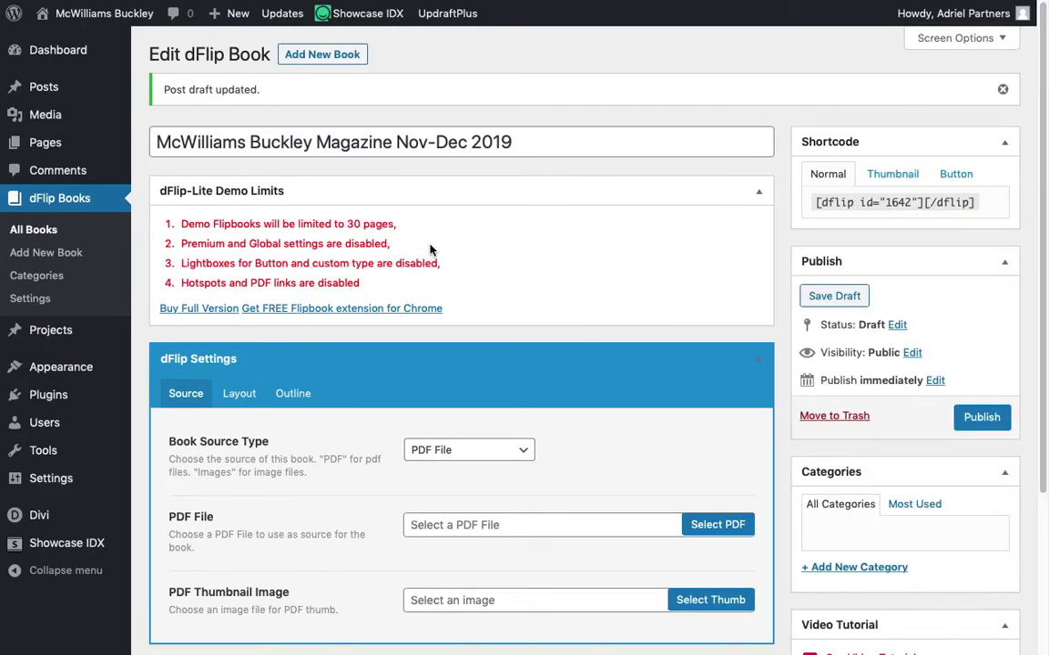
scroll(464, 226, down, 3)
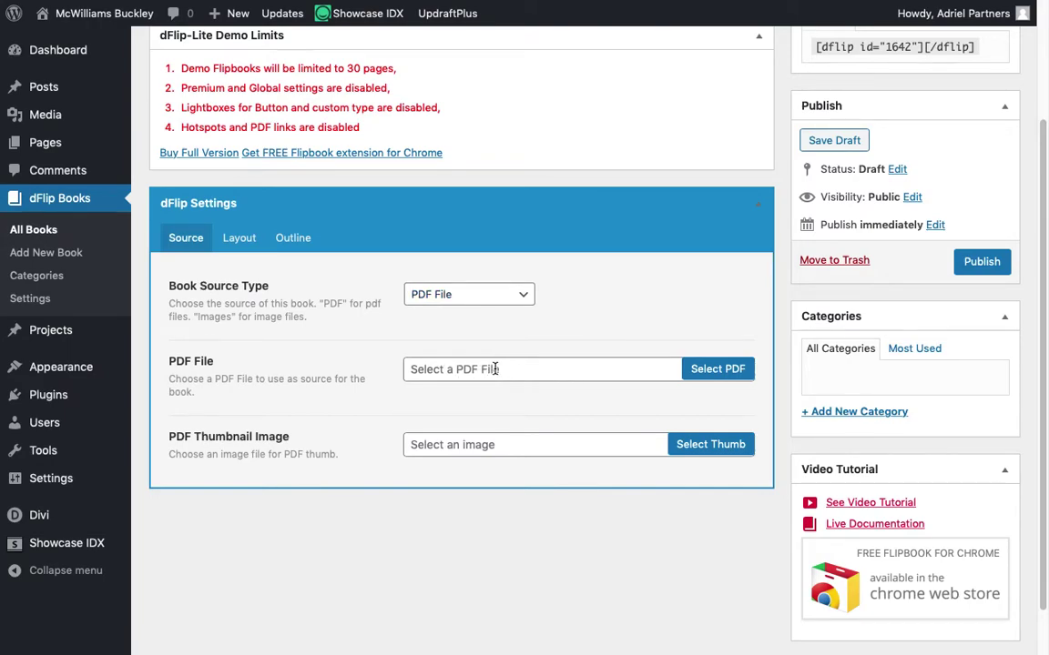
click(717, 368)
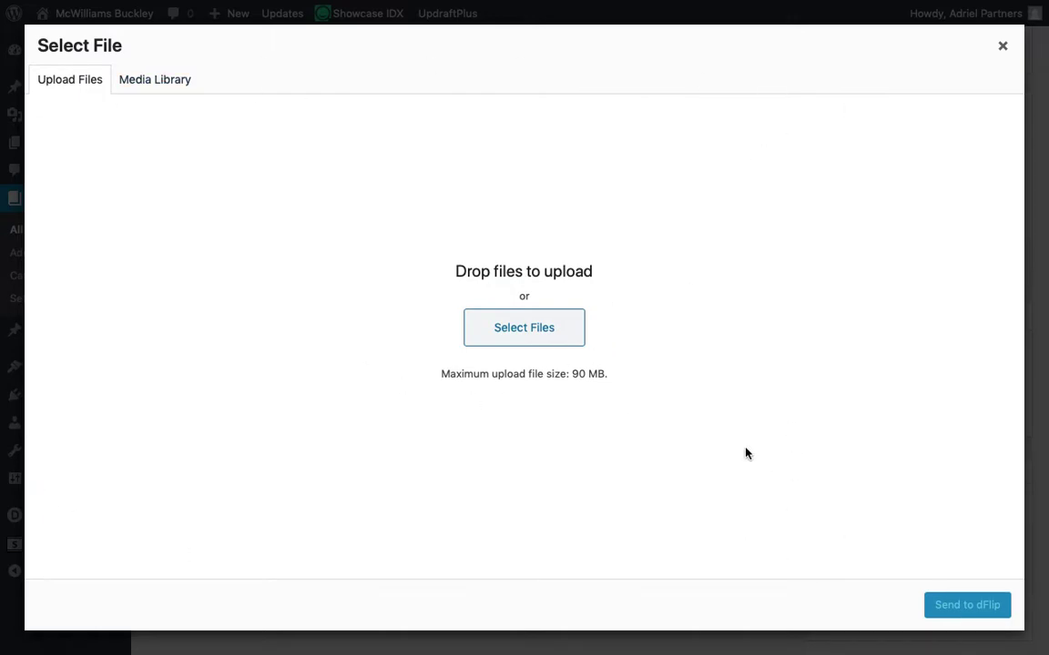
- Check the Media Library tab, then launch the file chooser from Upload Files
click(157, 82)
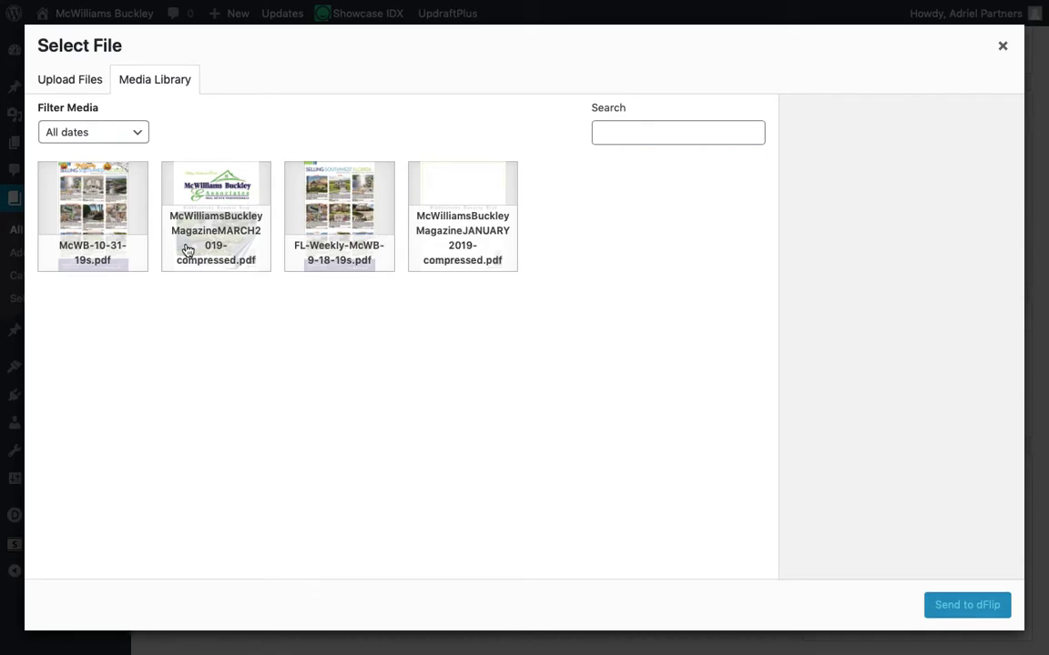
click(62, 84)
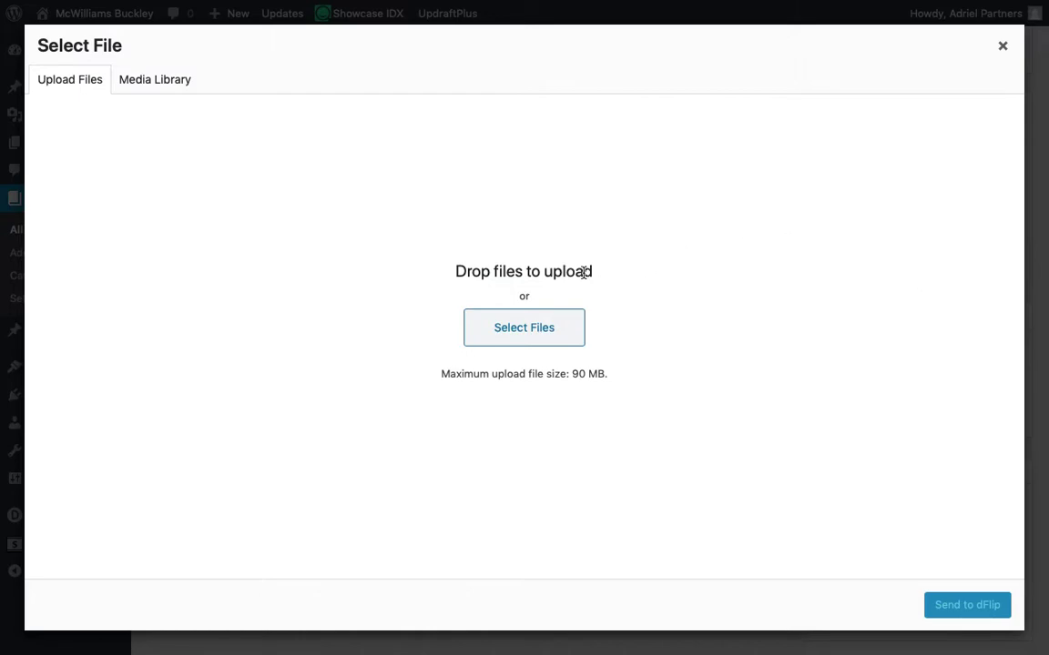
click(530, 333)
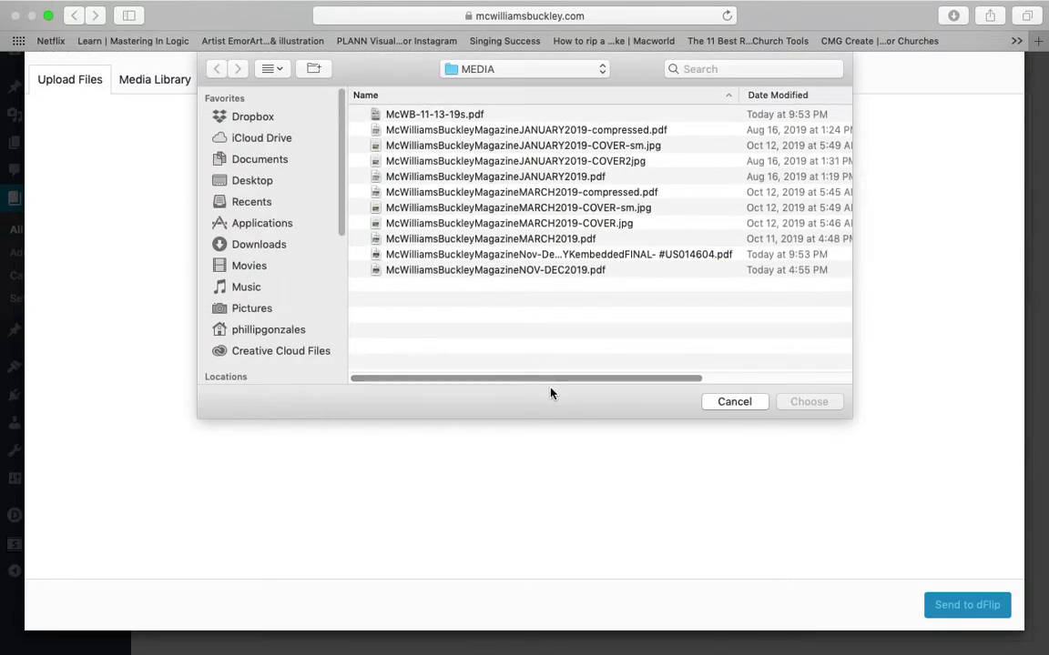
- Upload McWilliamsBuckleyMagazineNOV-DEC2019.pdf from the MEDIA folder
click(734, 401)
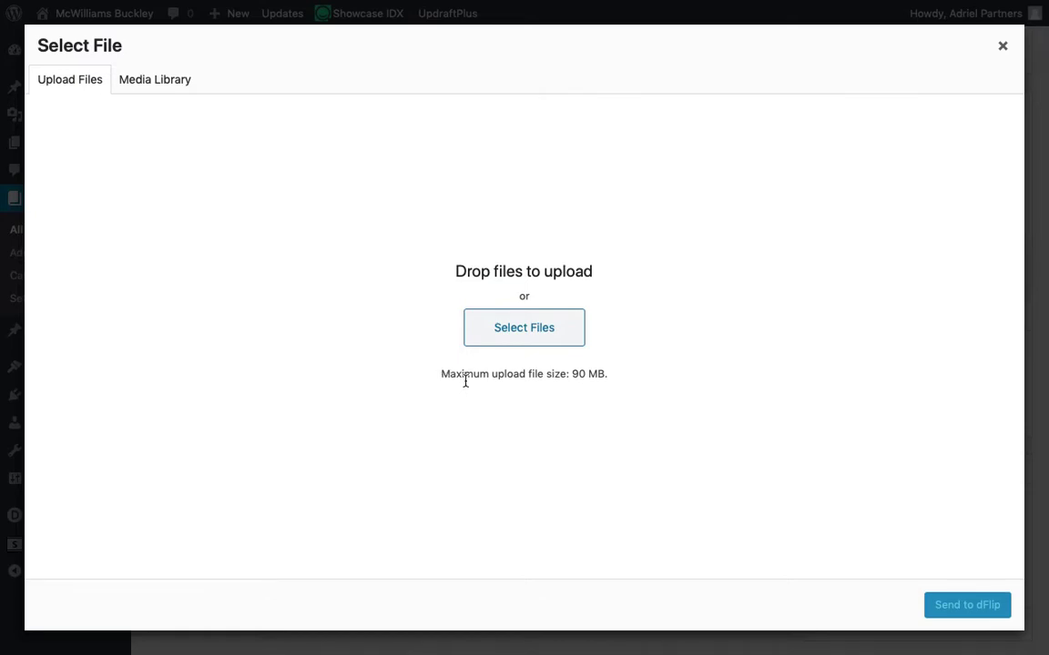
click(499, 338)
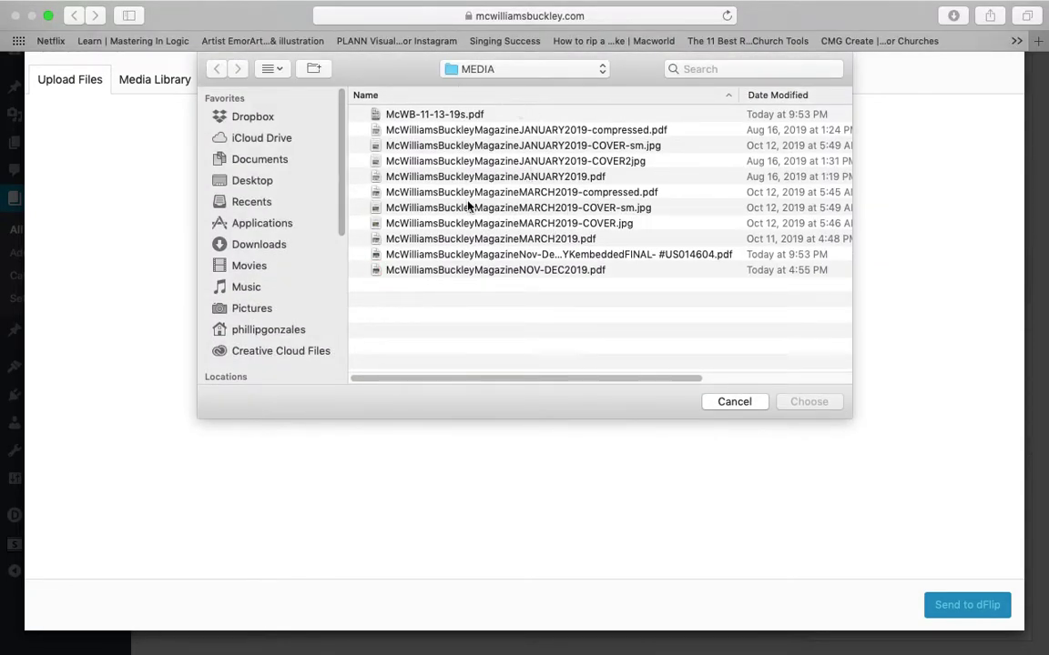
click(433, 272)
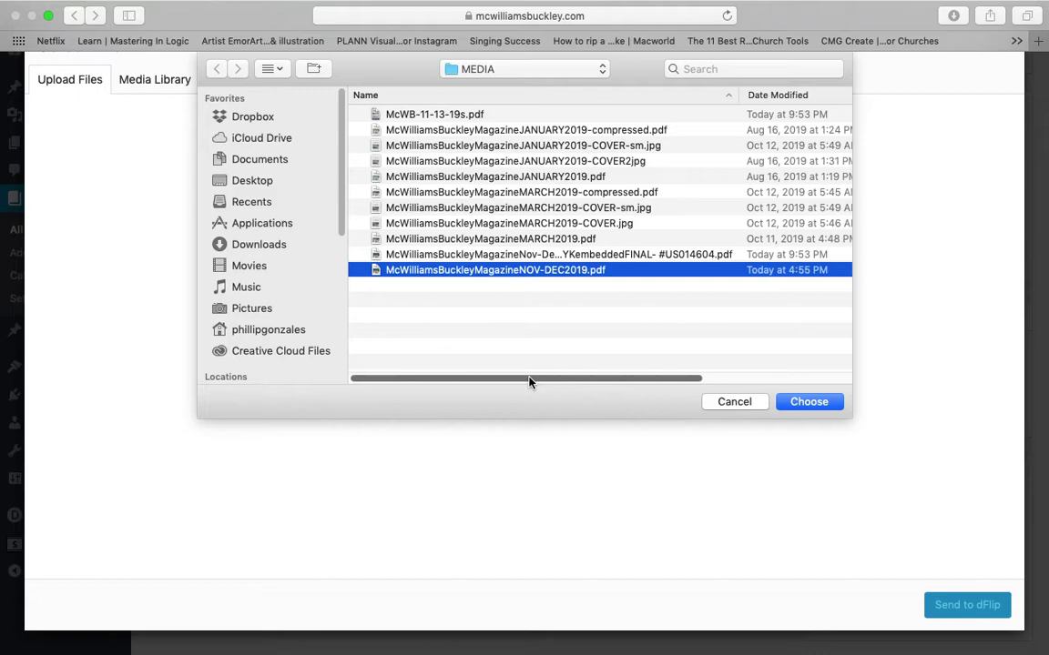
click(483, 257)
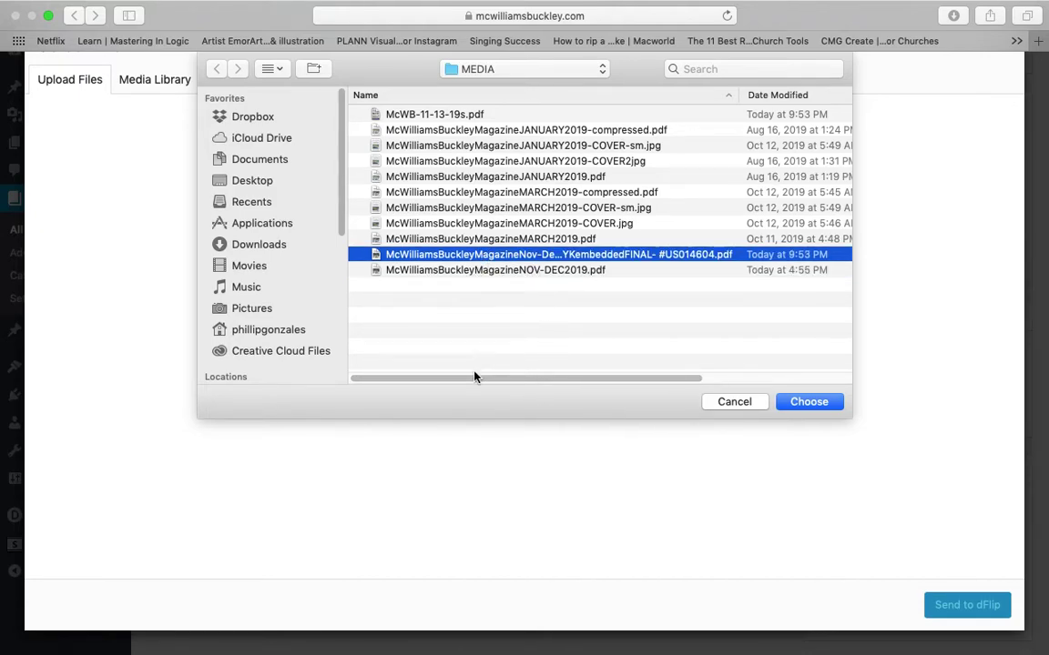
drag(480, 379, 665, 379)
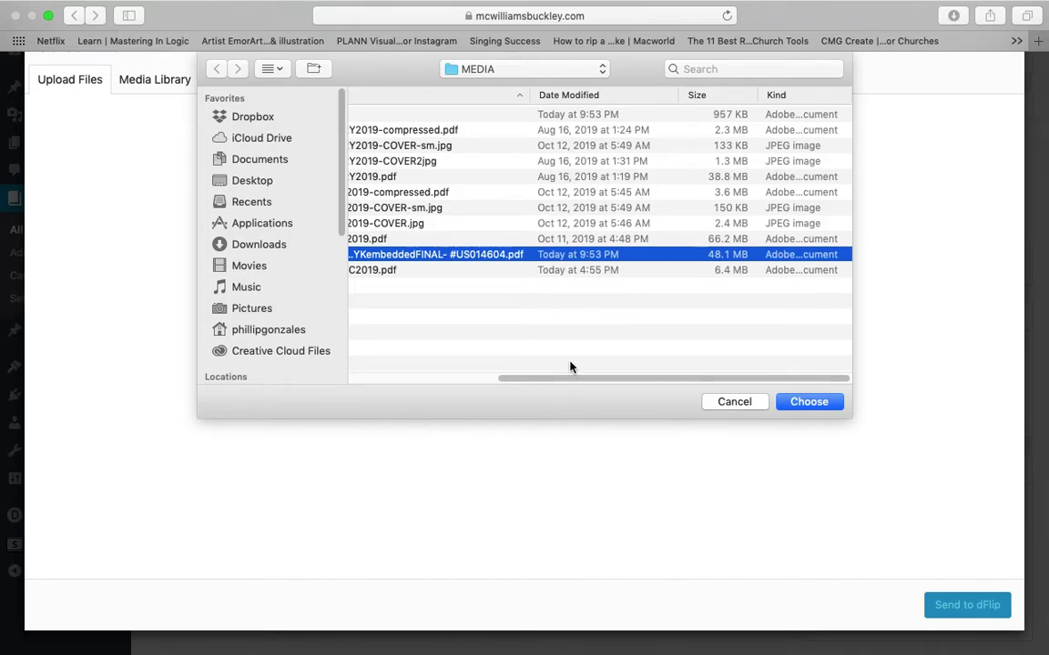
click(559, 270)
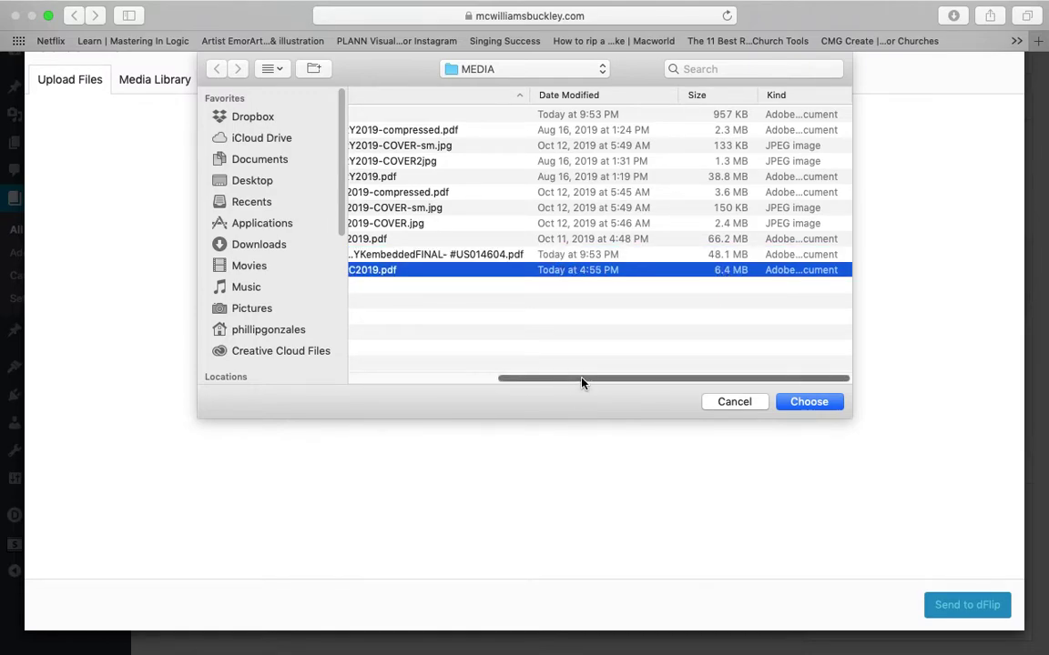
drag(583, 385, 424, 369)
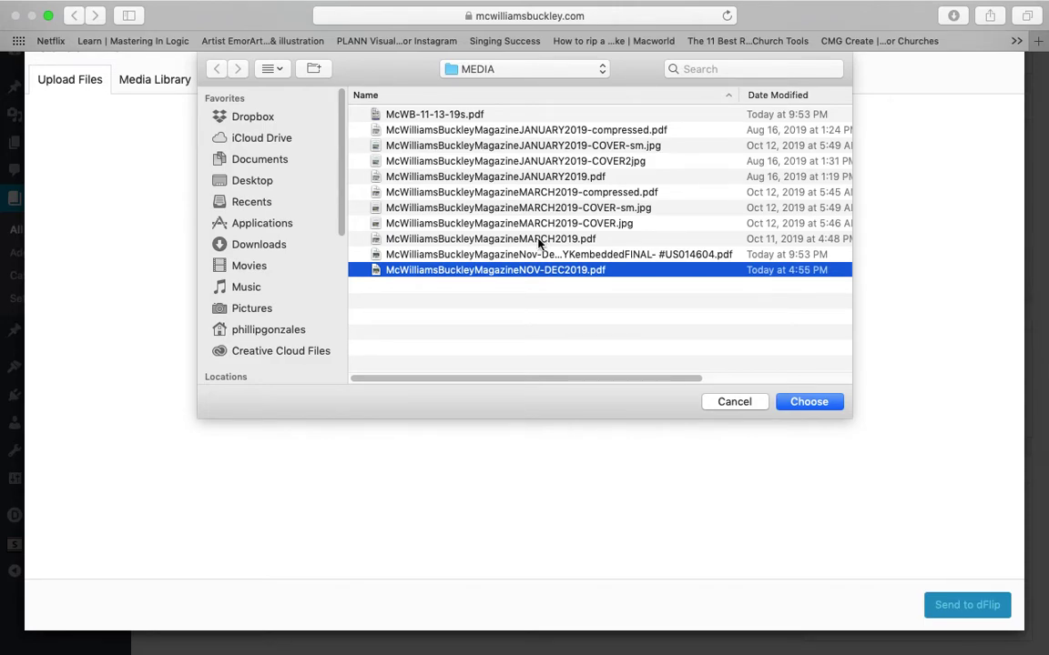
click(835, 405)
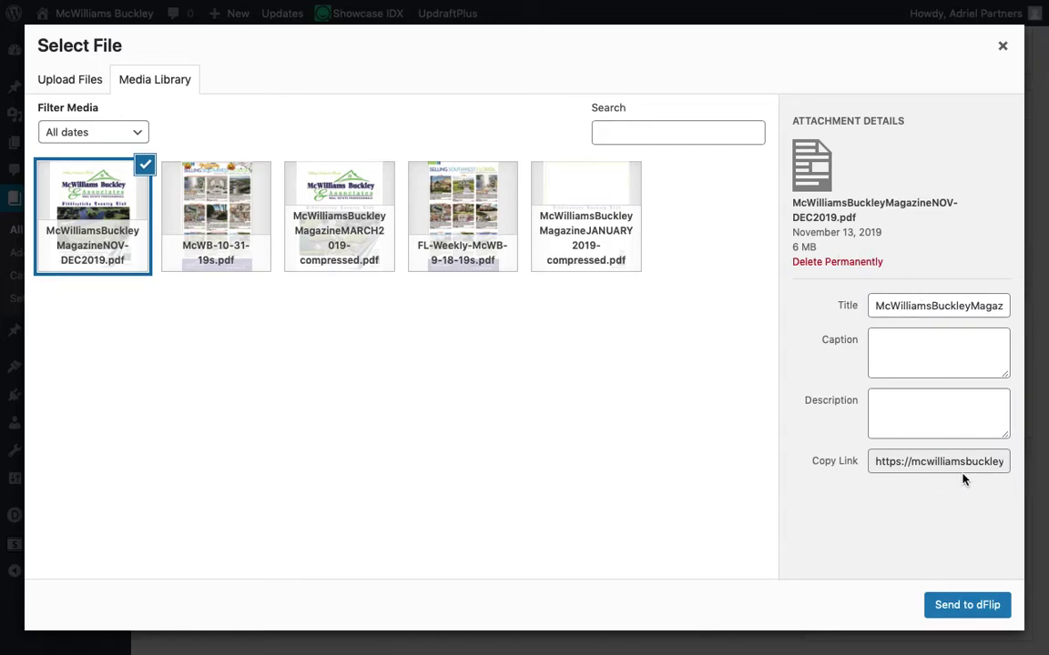
- Copy the uploaded Nov-Dec 2019 PDF's link and send it to dFlip as the PDF source
click(928, 464)
triple_click(927, 465)
right_click(927, 466)
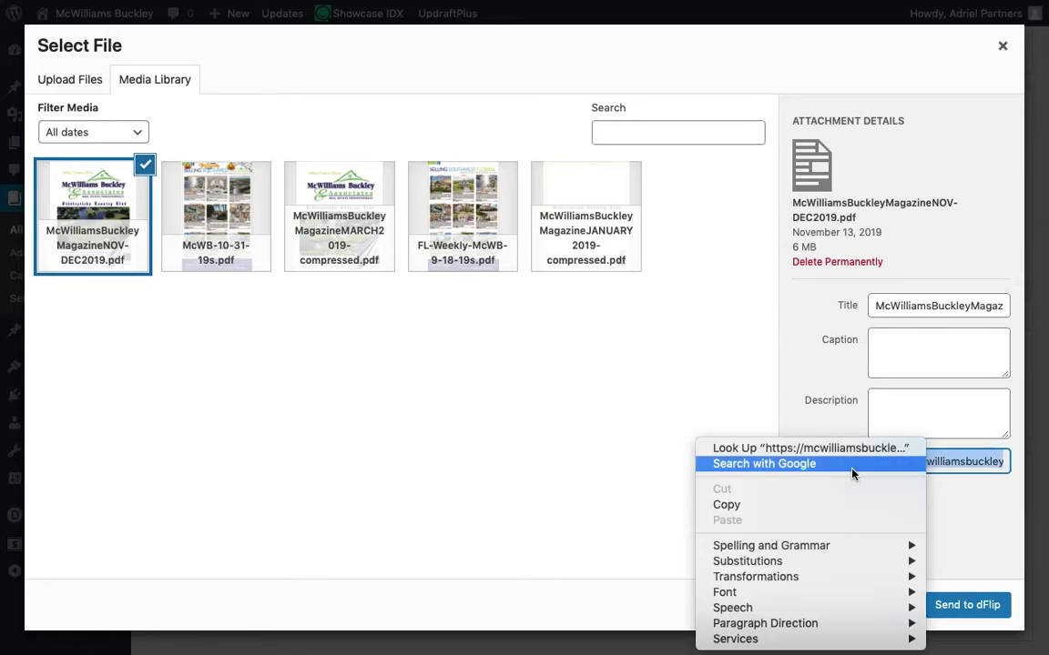
click(815, 503)
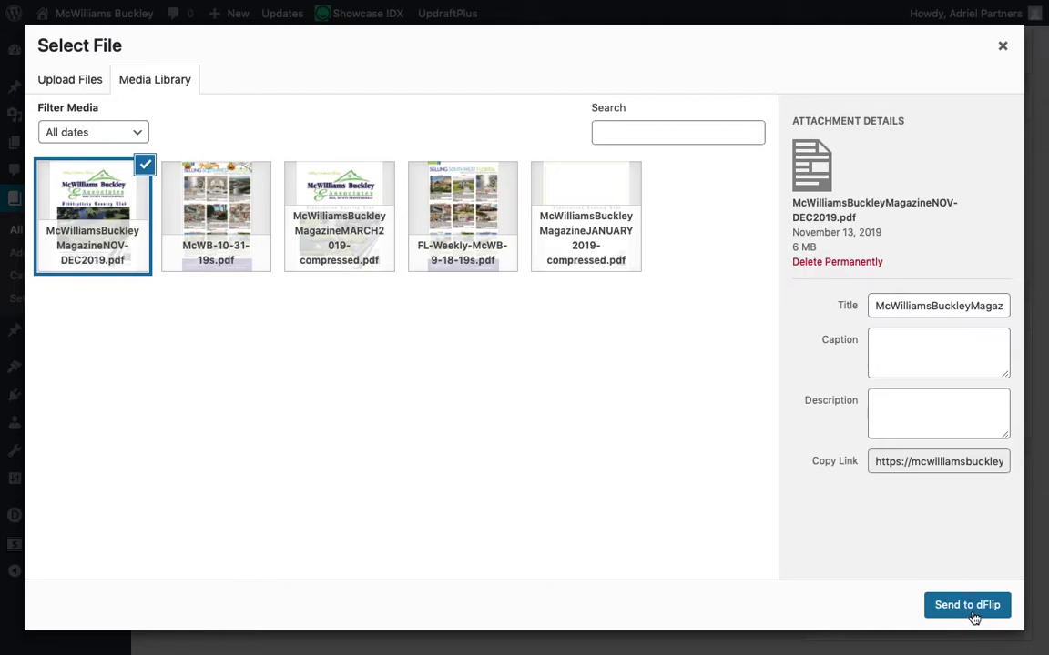
click(963, 612)
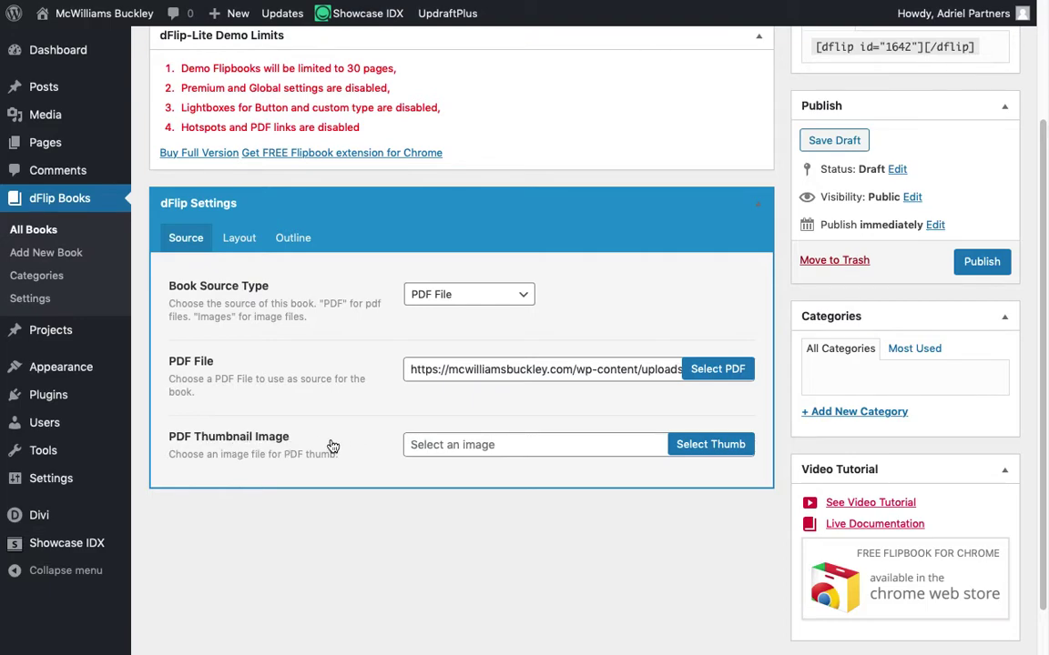
- Use McWilliamsBuckleyMagazineMARCH2019-COVER-sm.jpg as the book's PDF Thumbnail Image
click(704, 450)
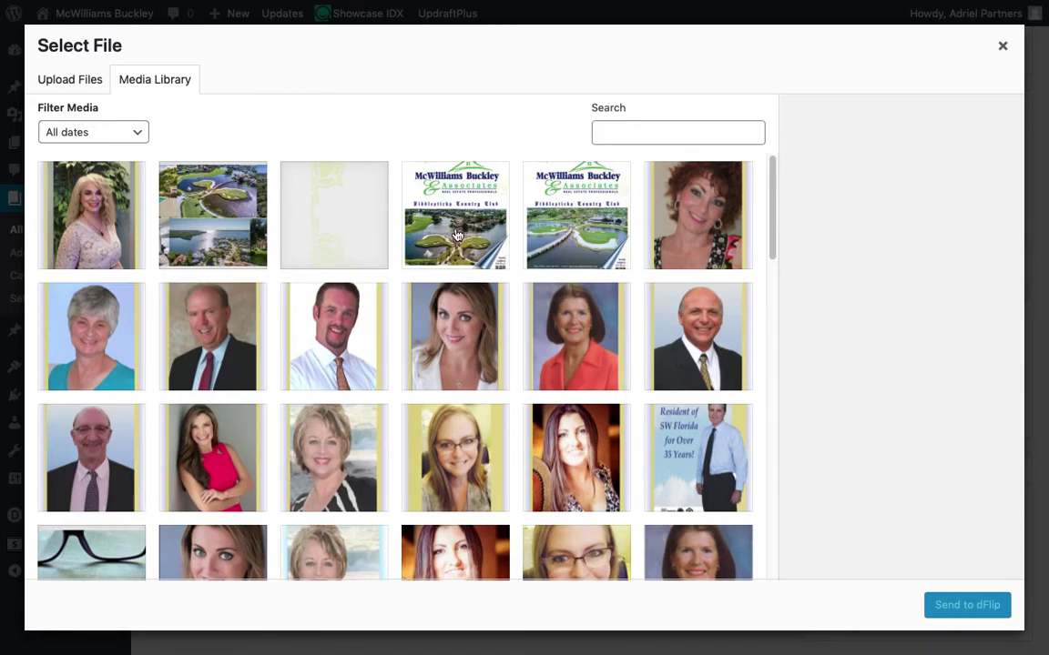
click(456, 235)
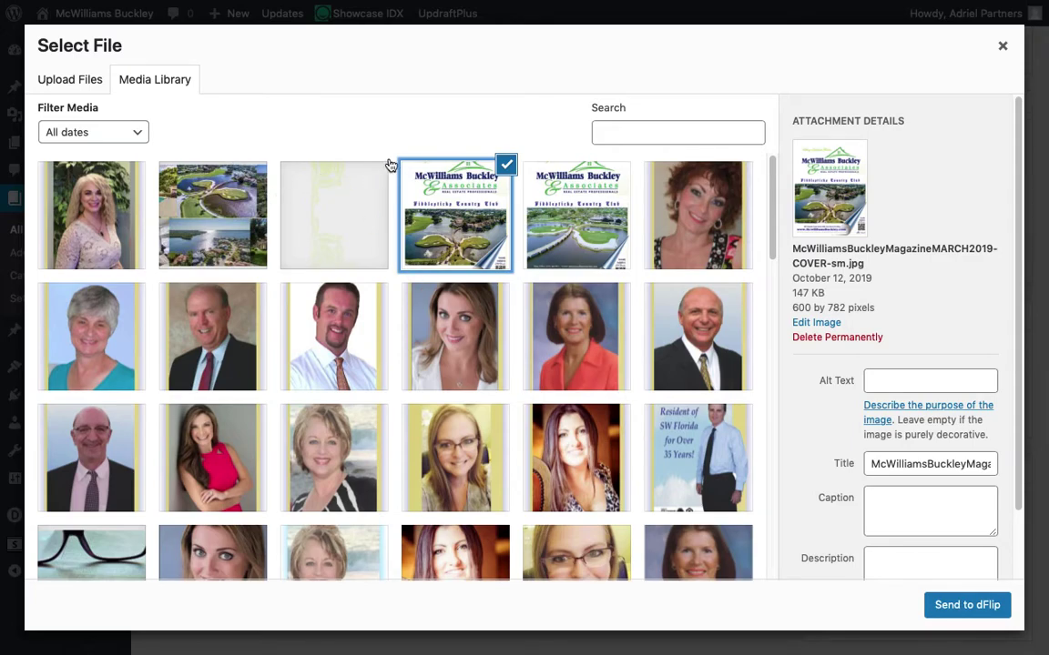
click(967, 606)
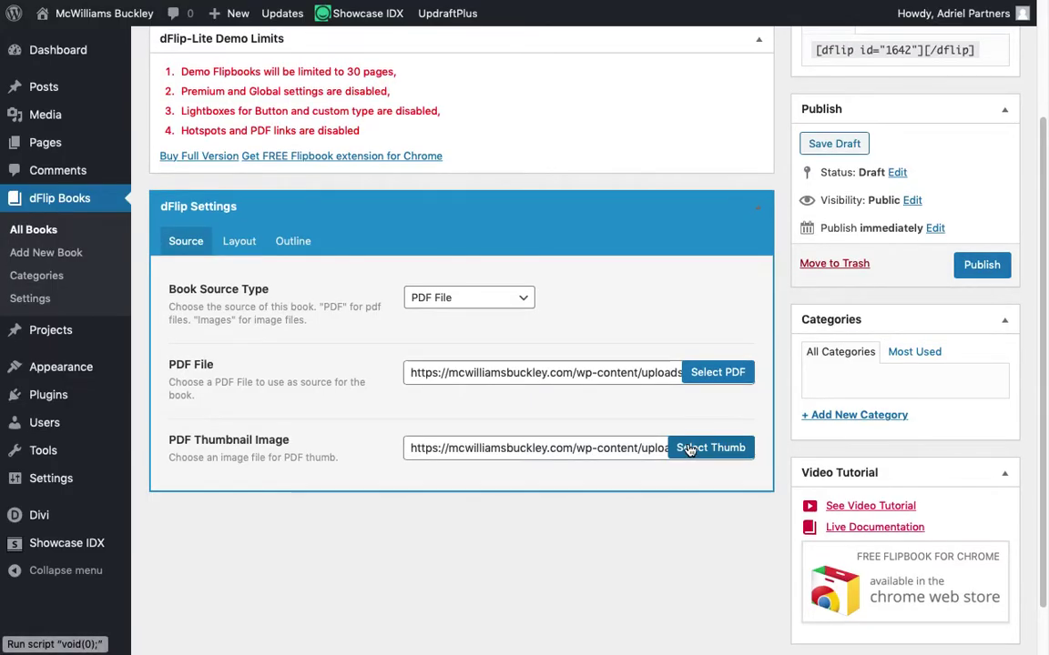
scroll(769, 382, up, 1)
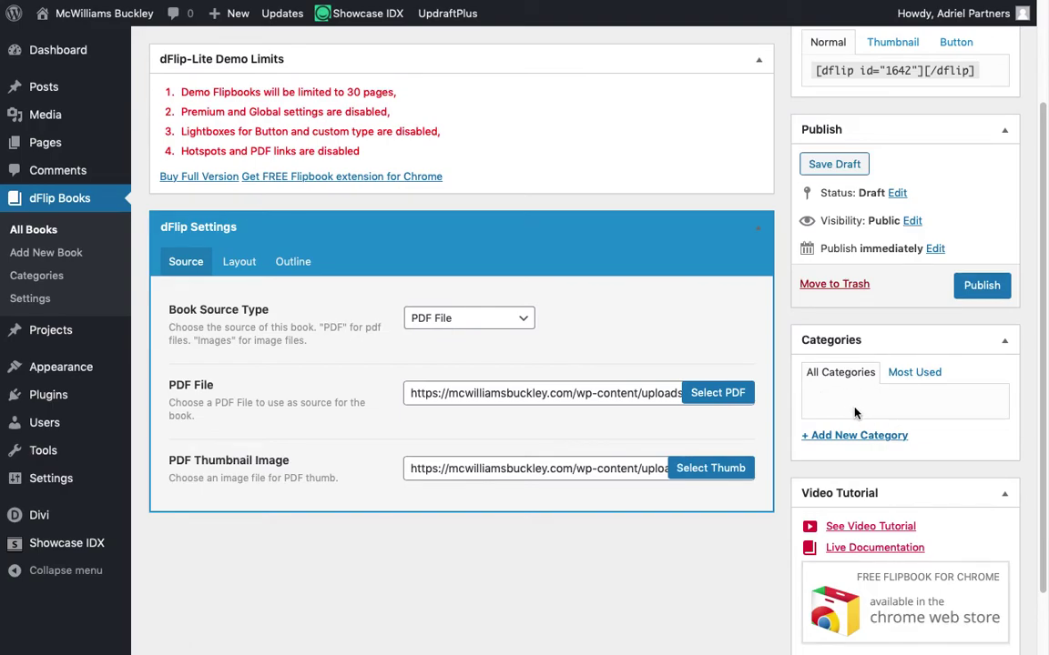
scroll(874, 389, down, 2)
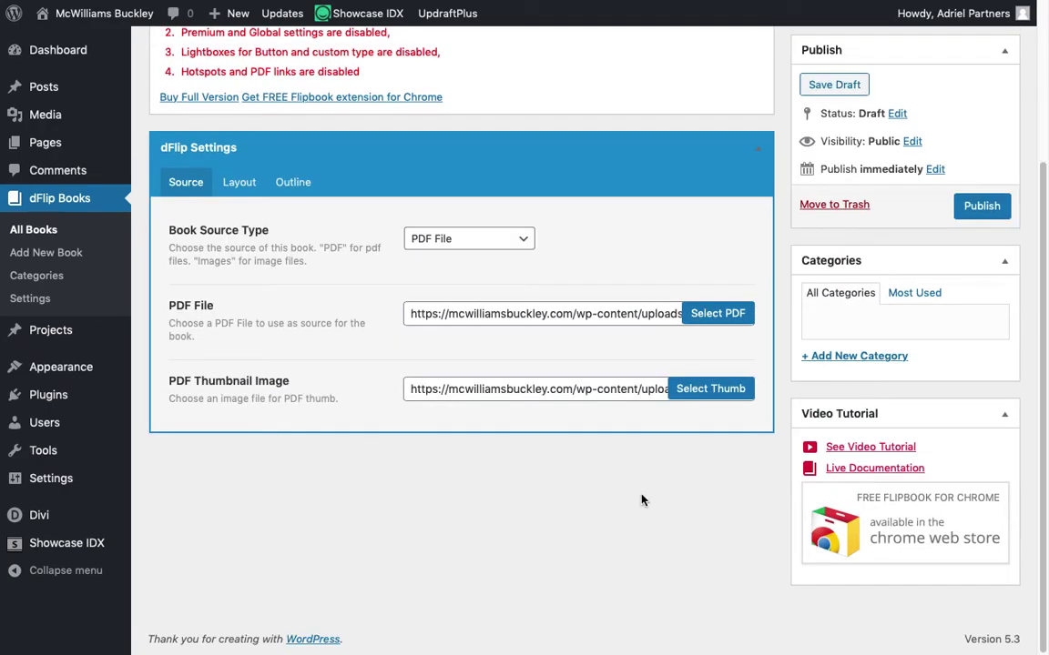
scroll(595, 504, up, 4)
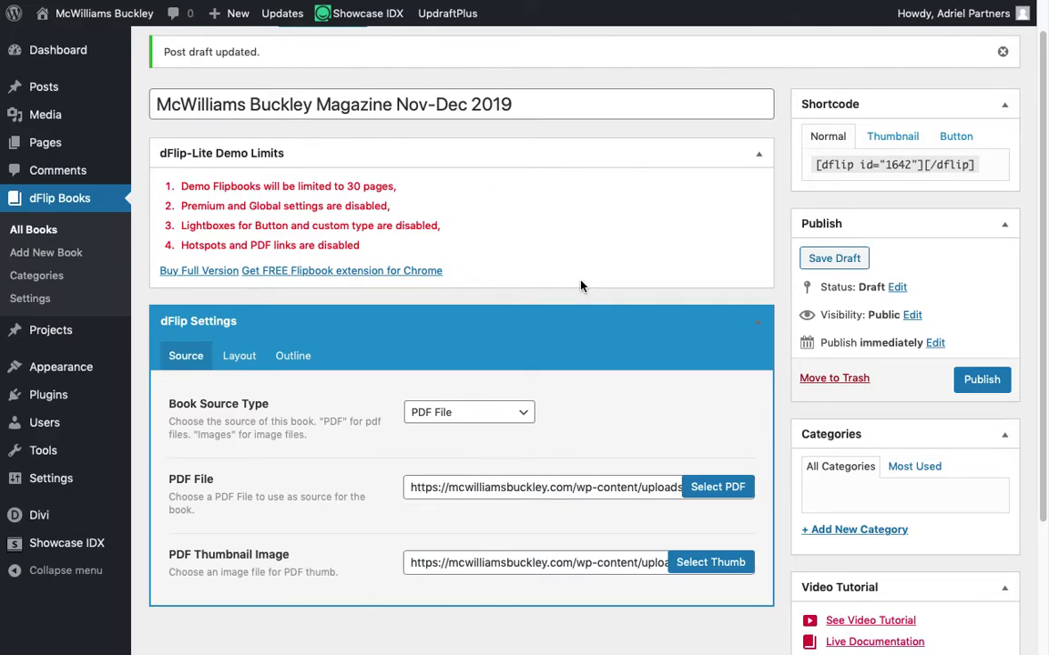
scroll(547, 285, down, 1)
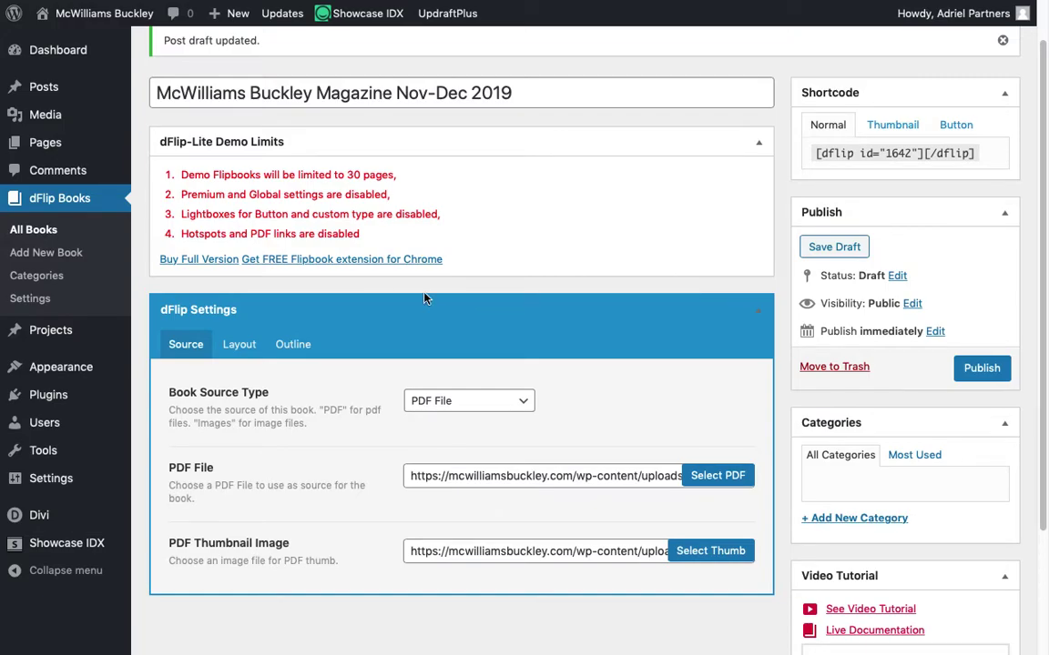
scroll(552, 253, down, 1)
click(242, 333)
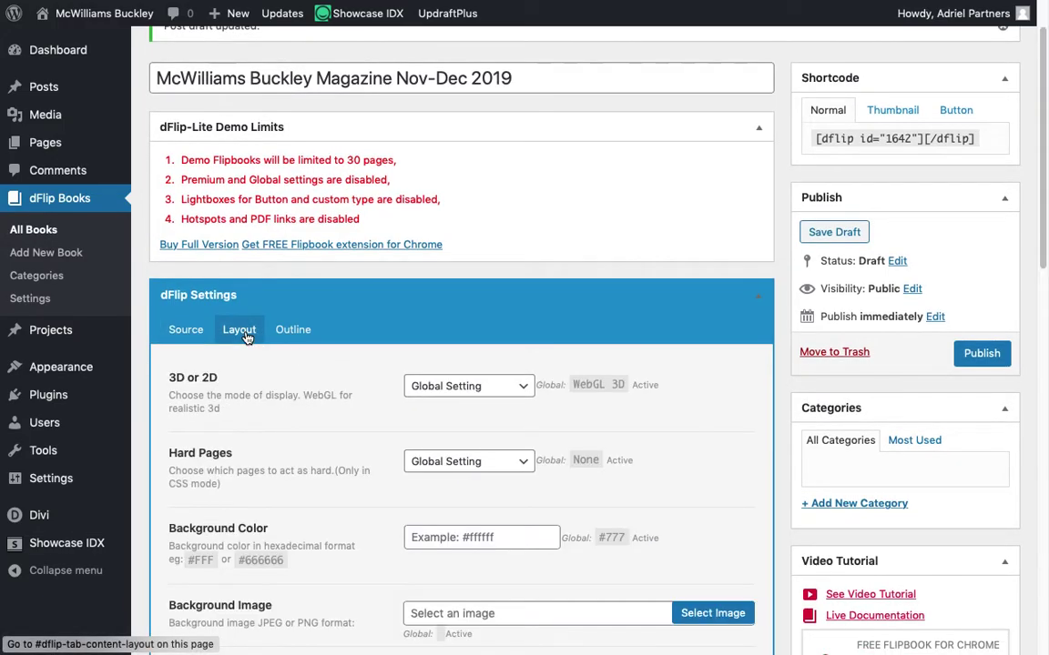
scroll(417, 306, down, 1)
click(290, 328)
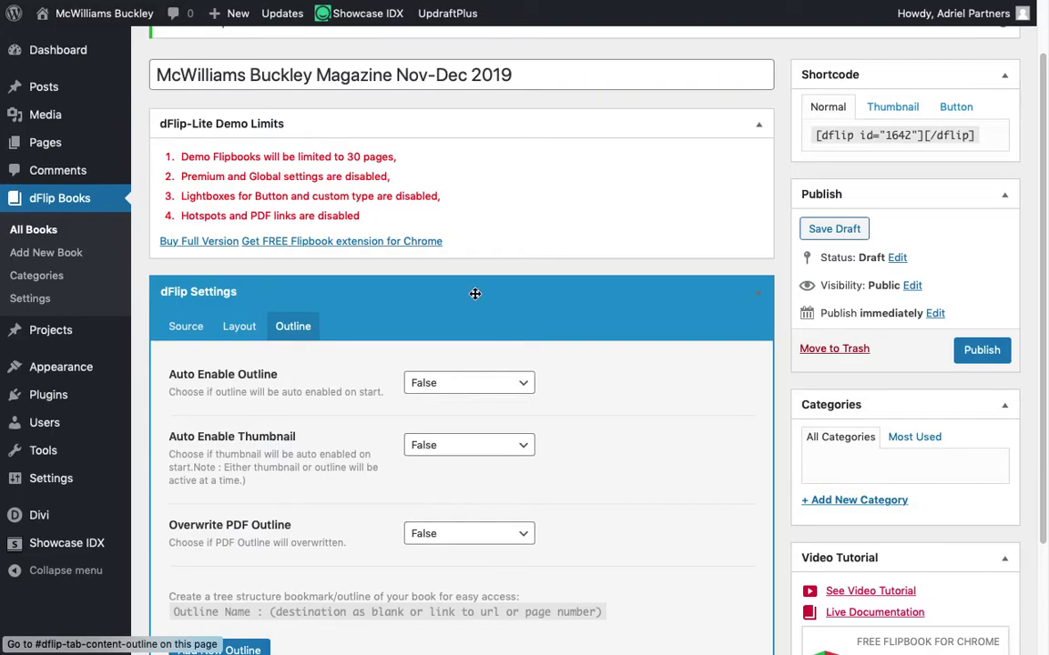
scroll(476, 293, down, 3)
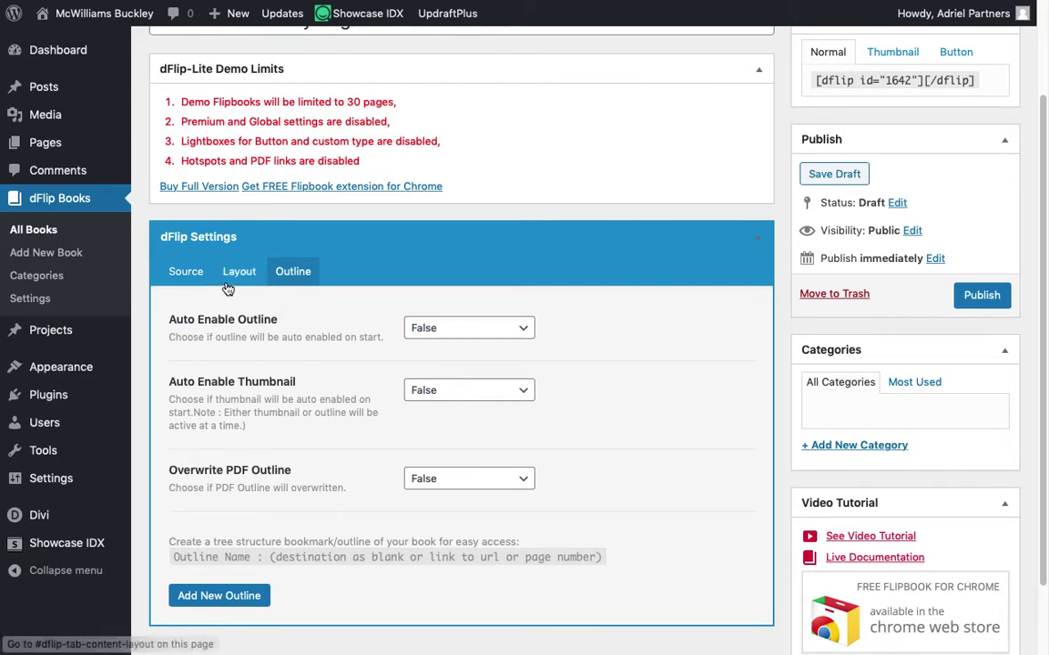
click(186, 273)
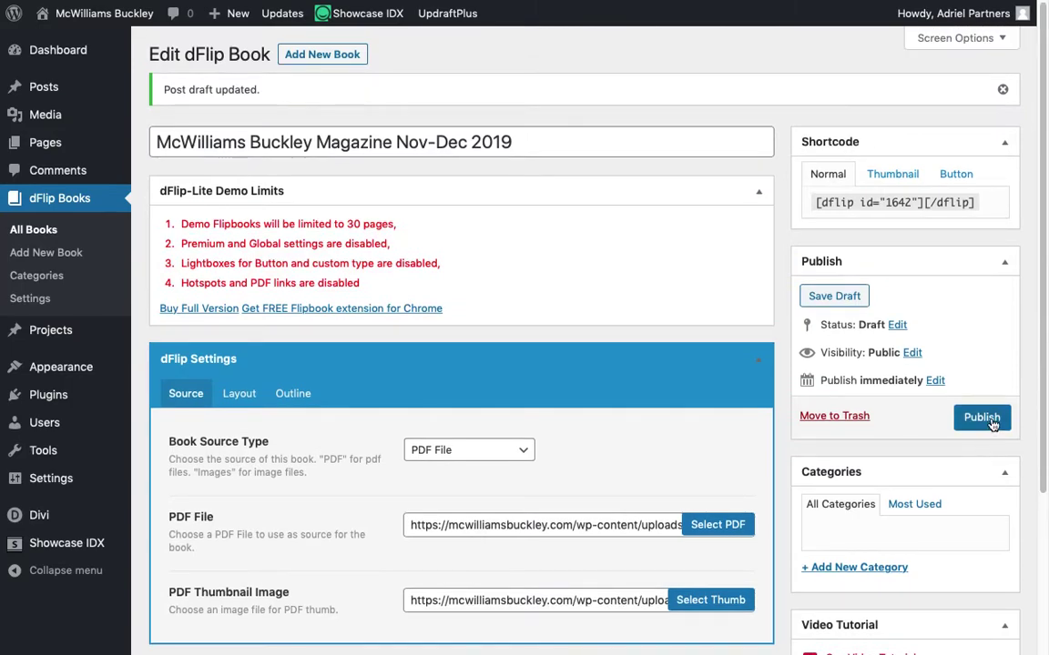
click(989, 419)
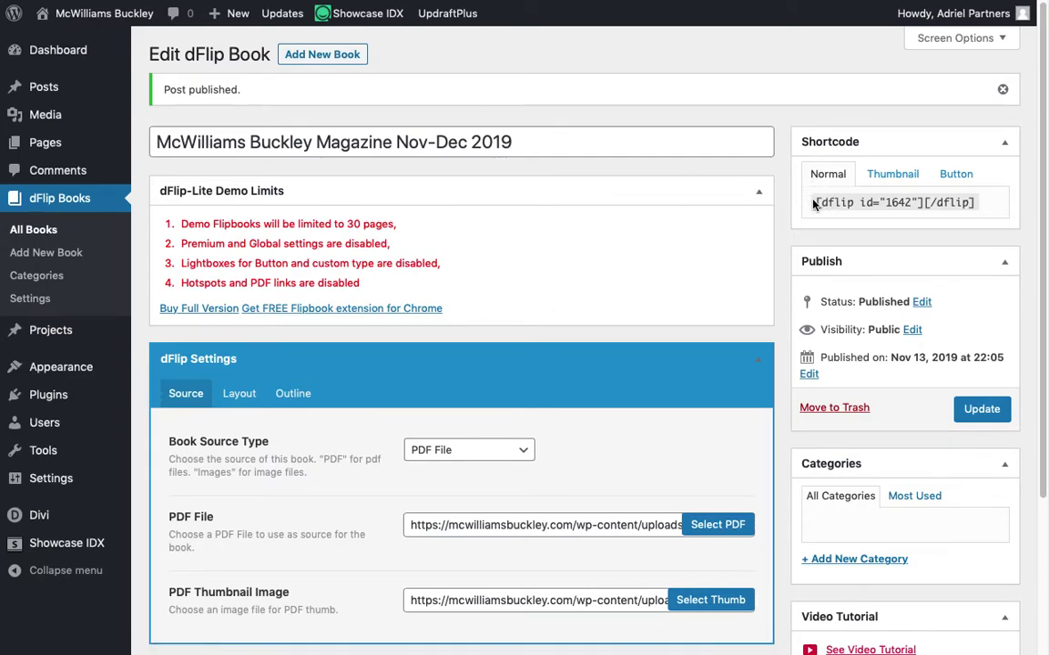
- Copy the shortcode [dflip id="1642"][/dflip] from the Shortcode box
drag(813, 204, 981, 205)
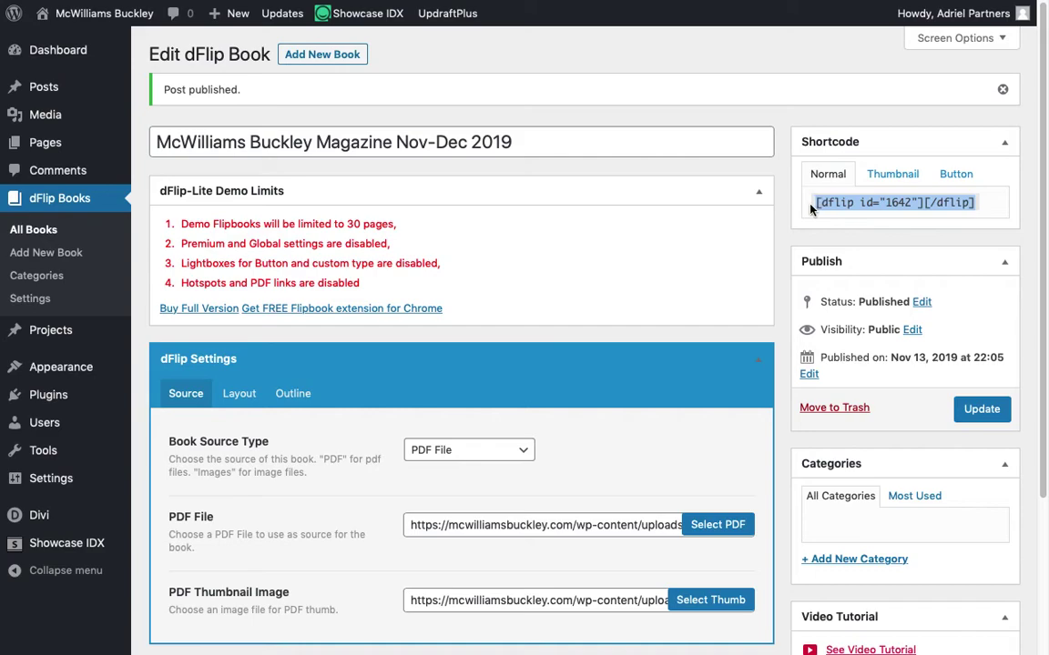
right_click(909, 204)
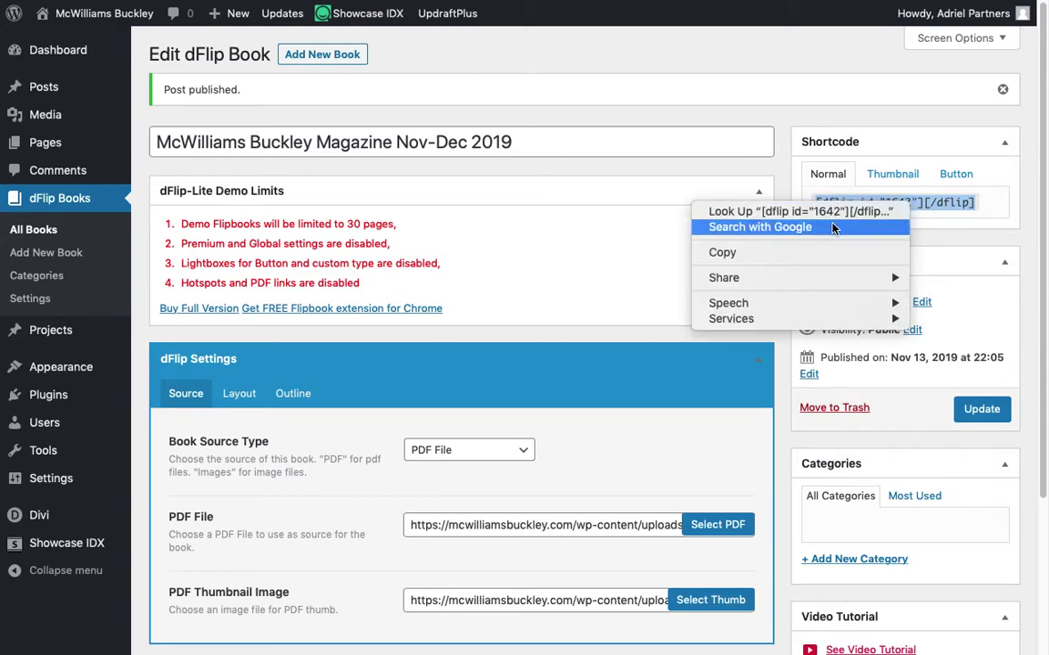
click(819, 252)
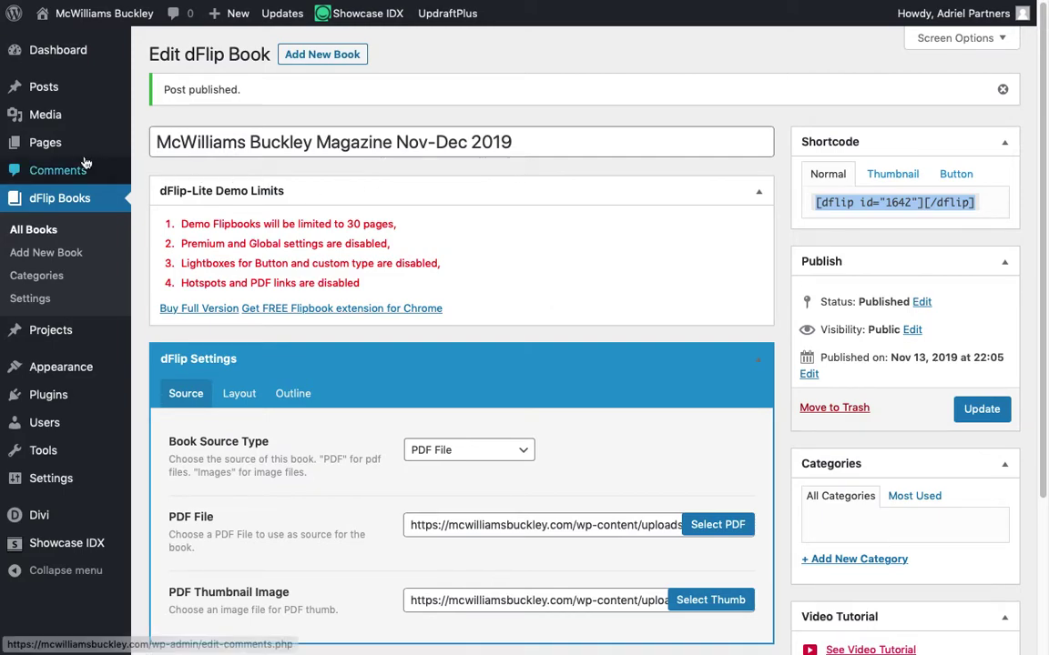
- Open the Media page for editing from page 2 of the Pages list
click(43, 153)
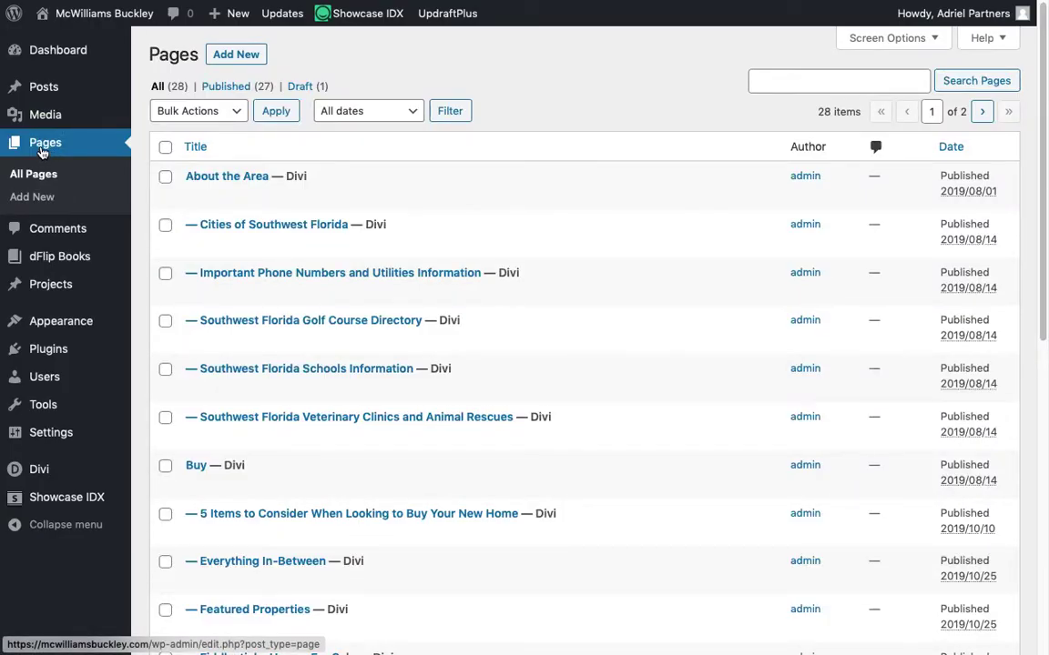
scroll(632, 351, down, 10)
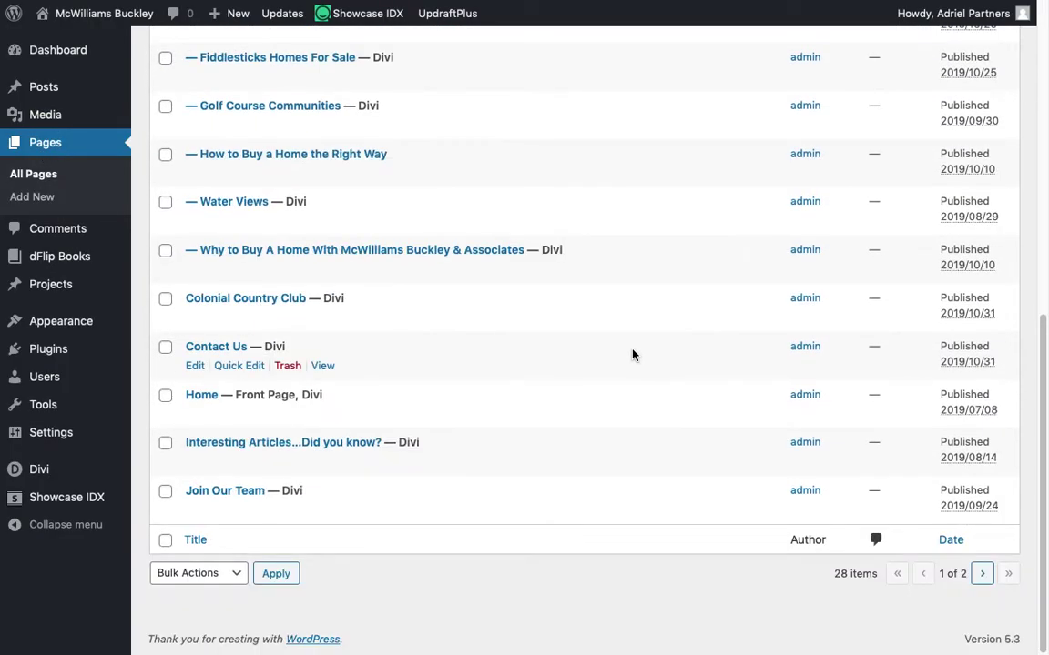
click(982, 575)
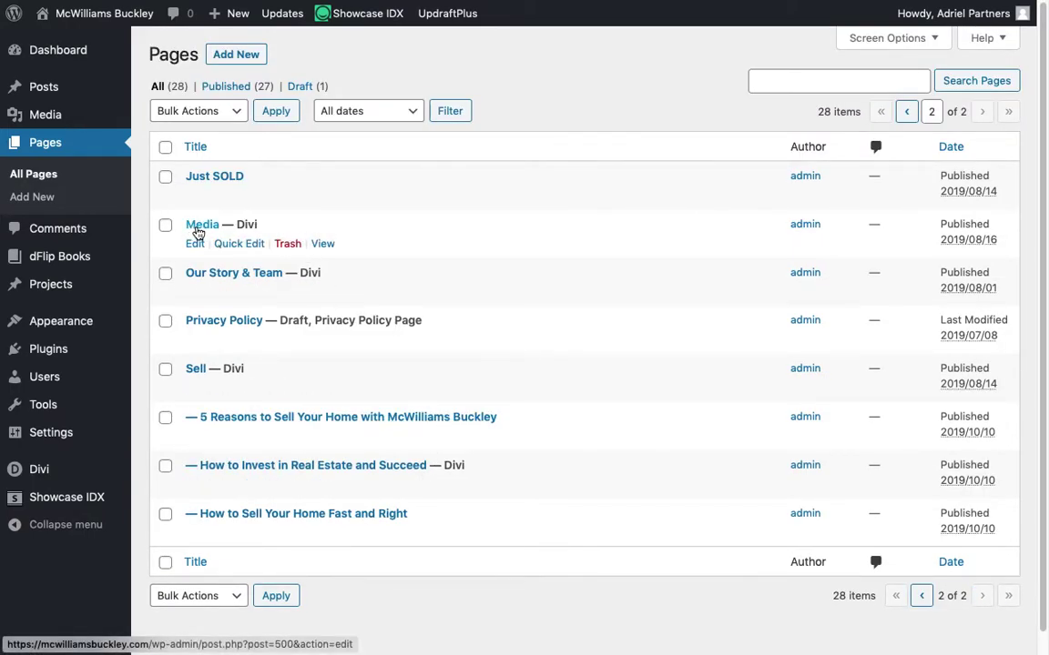
click(199, 227)
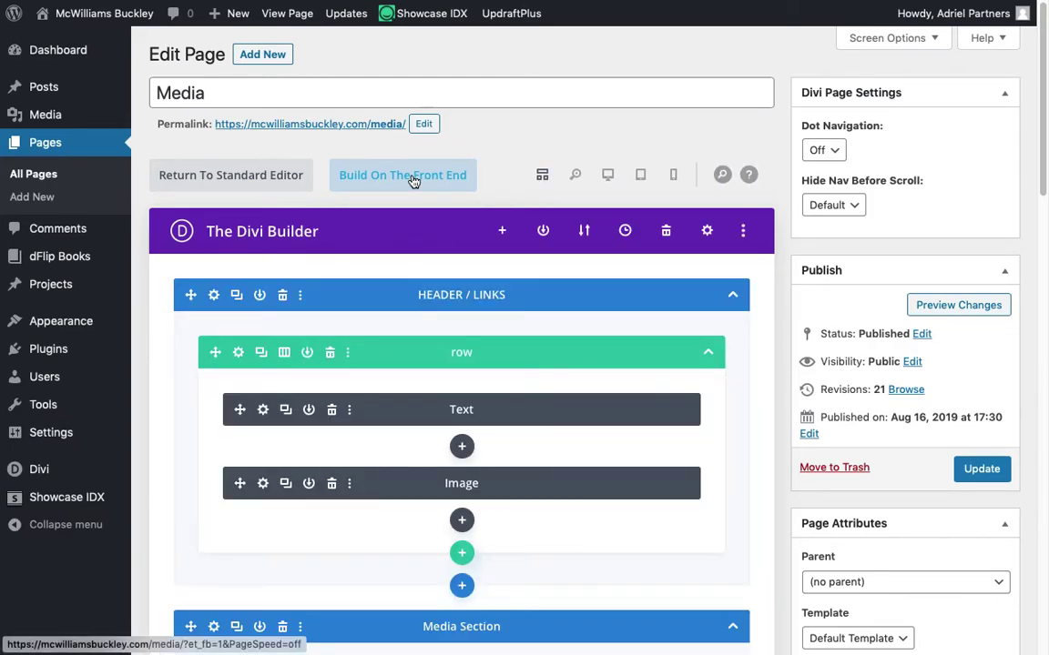
click(577, 177)
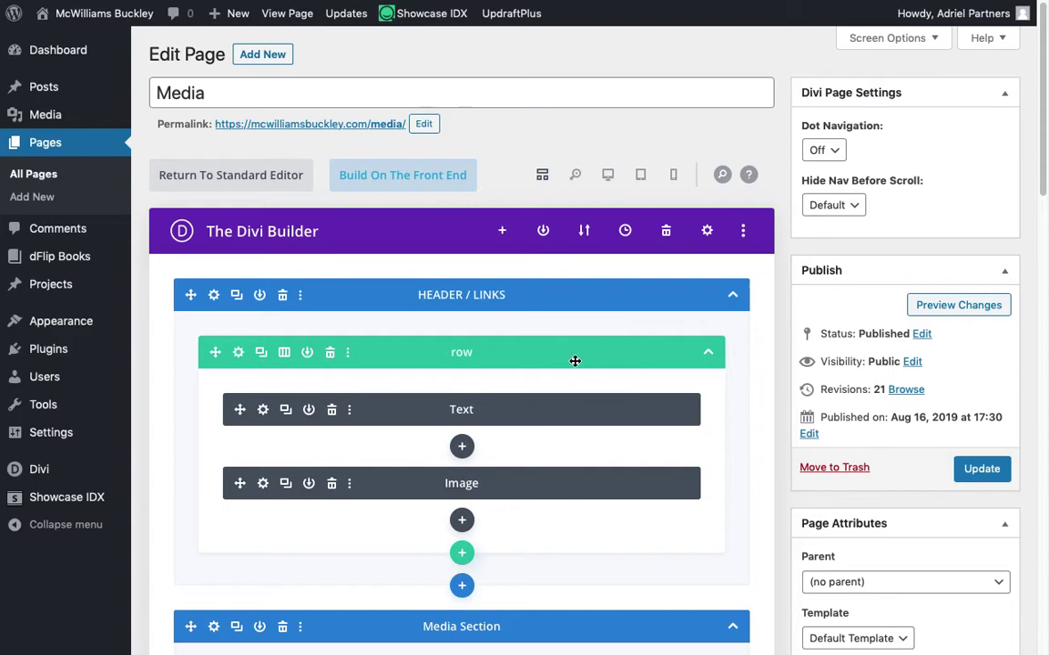
click(608, 182)
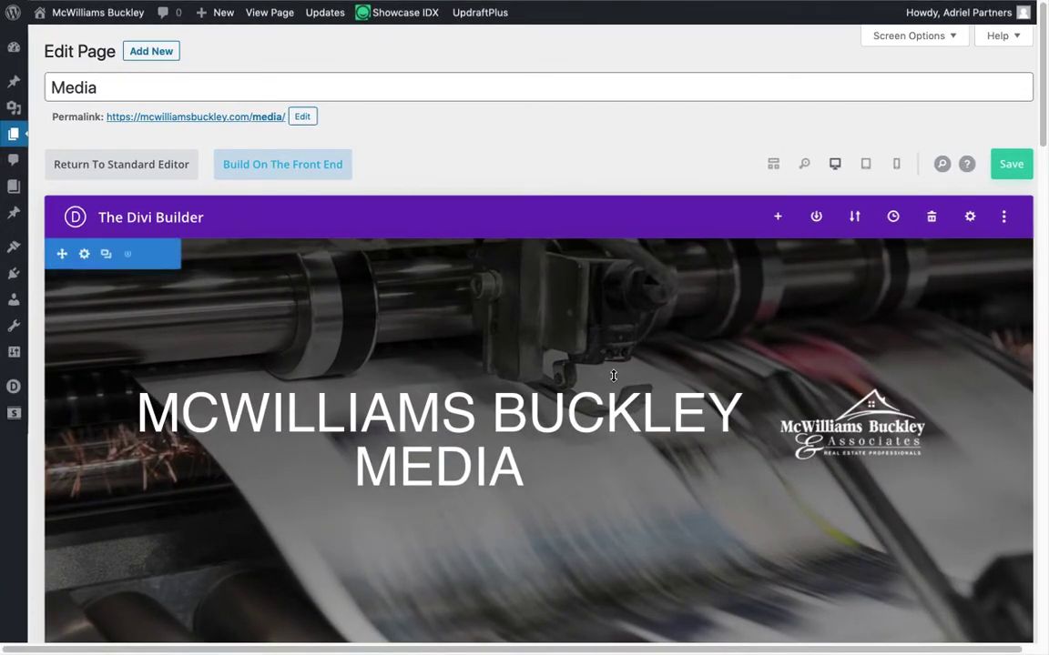
- Scroll down to the McWilliams Buckley Magazine section showing two flipbook covers
scroll(614, 375, down, 10)
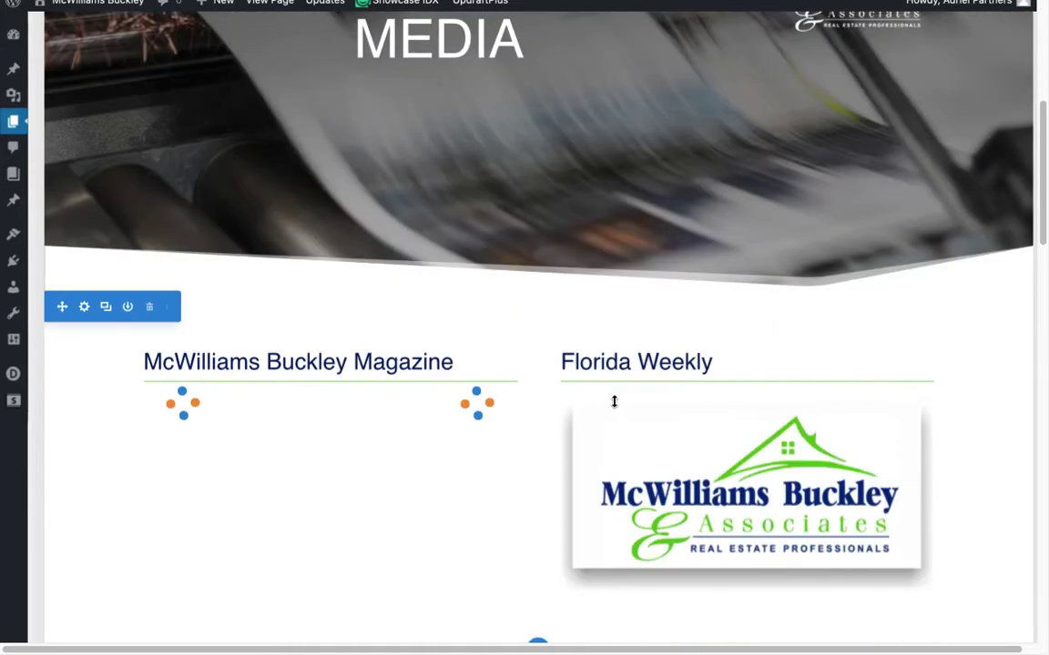
scroll(613, 402, down, 5)
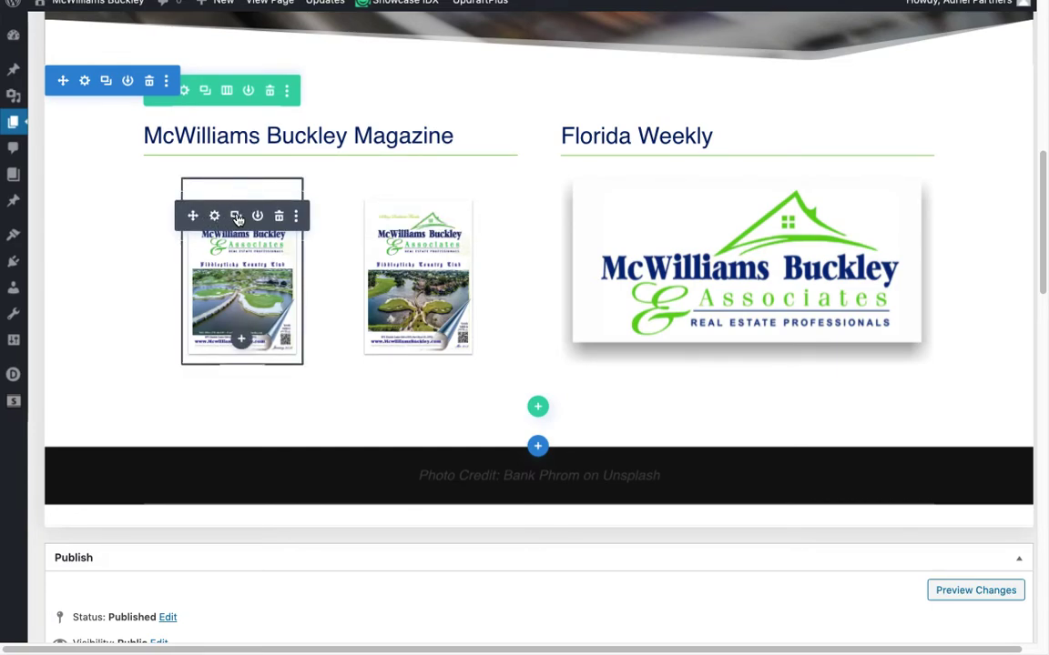
- Duplicate the cover module and arrange one cover top-left with two in the row below
click(236, 217)
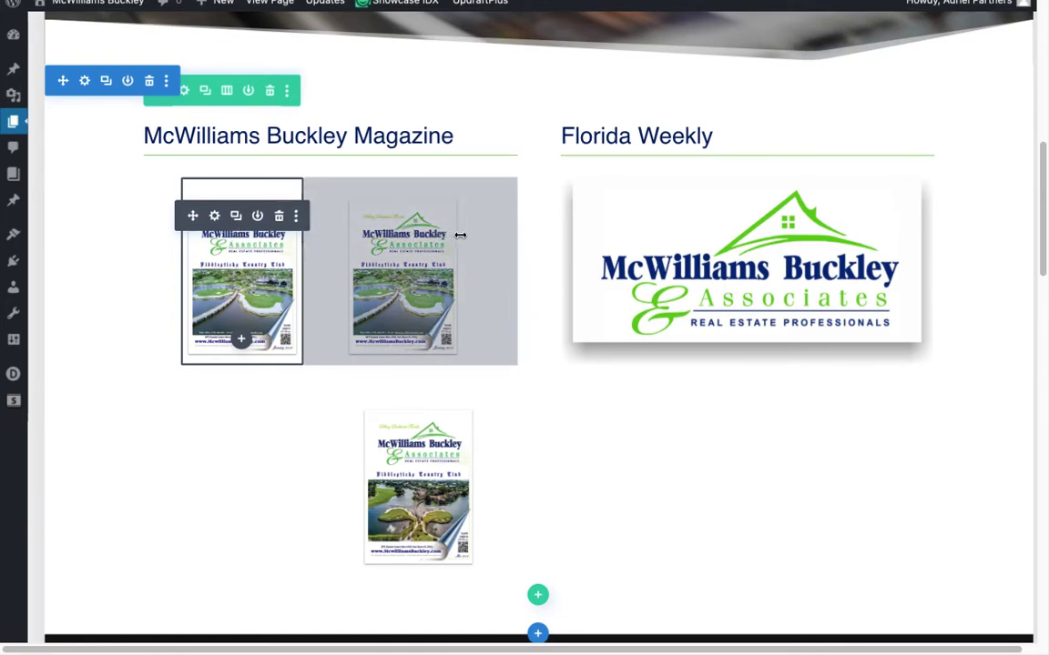
drag(511, 242, 396, 253)
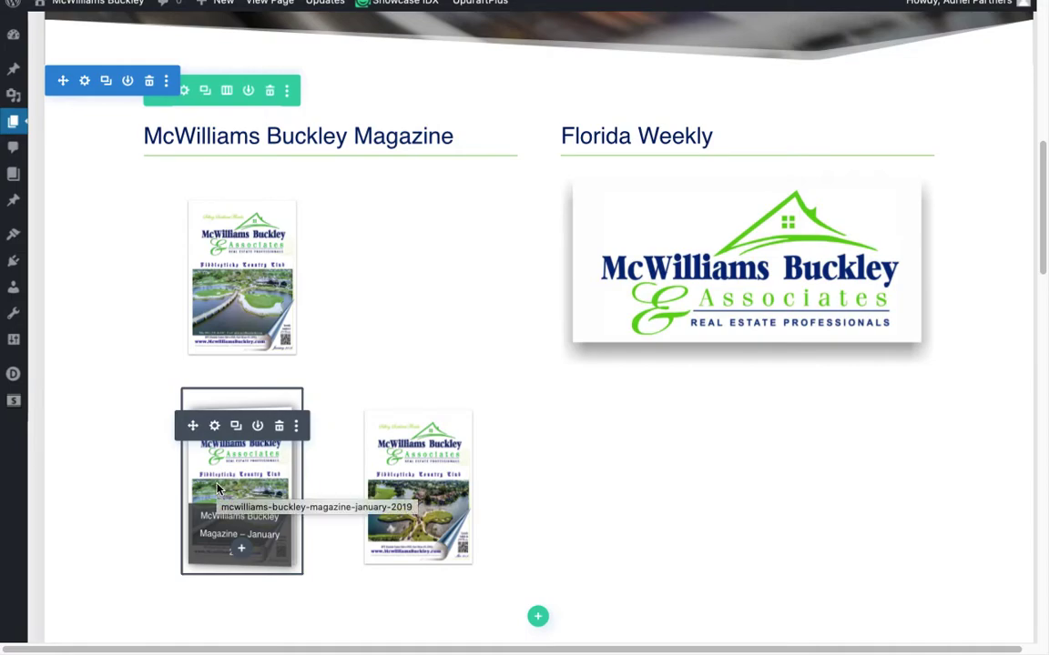
mouse_move(218, 492)
mouse_down()
mouse_move(230, 273)
mouse_move(237, 492)
mouse_up()
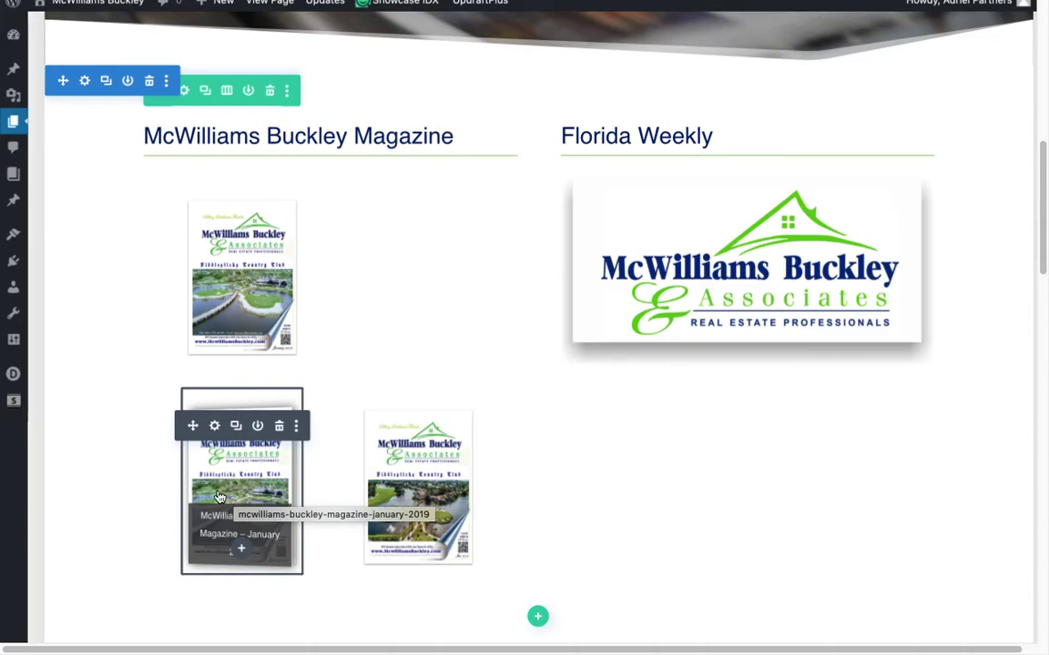
- In the lower-left cover module, replace the old shortcode with [dflip id="1642"][/dflip]
click(215, 428)
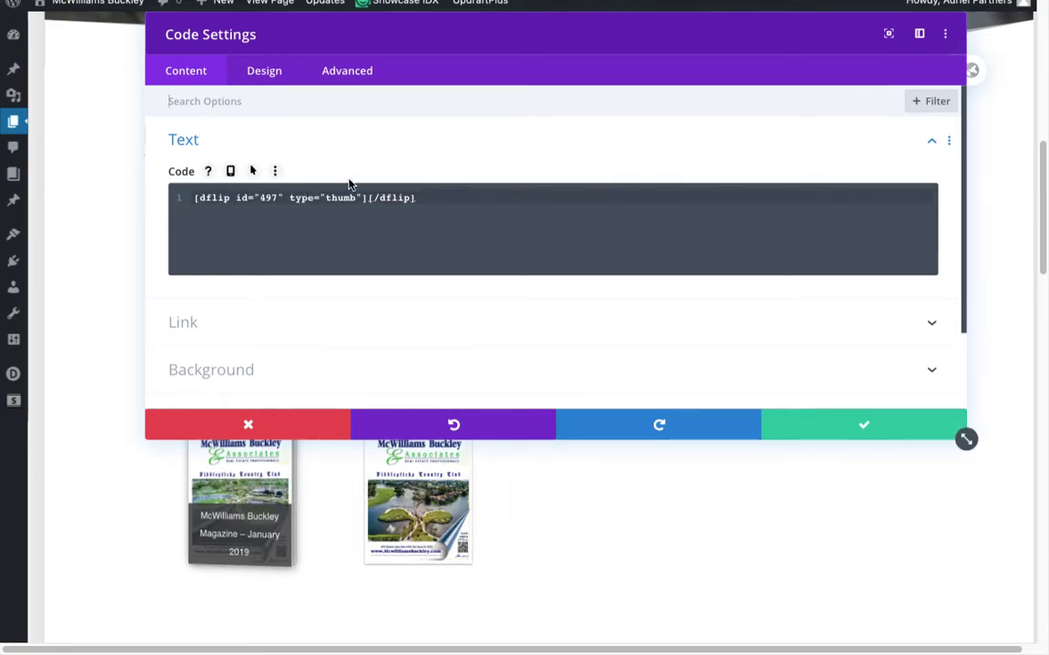
drag(428, 196, 150, 197)
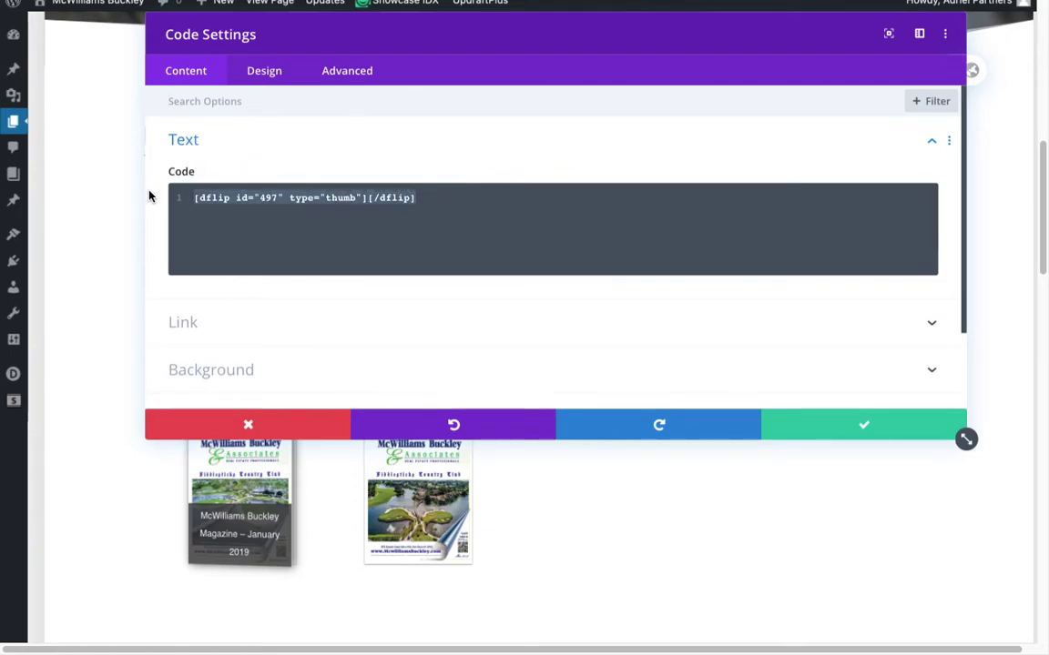
key(BackSpace)
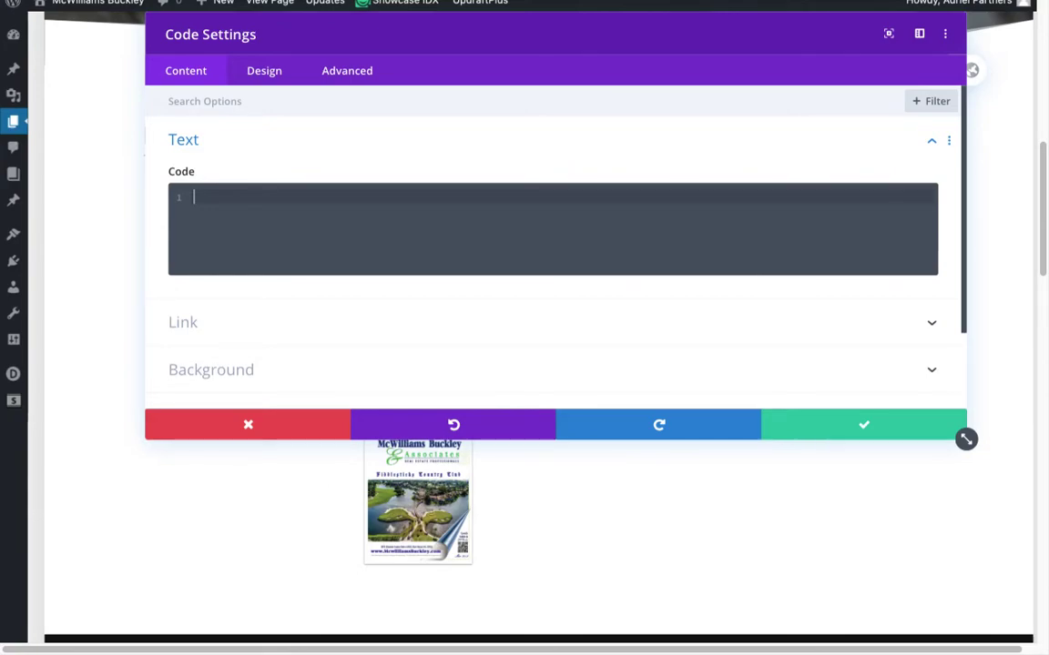
right_click(228, 189)
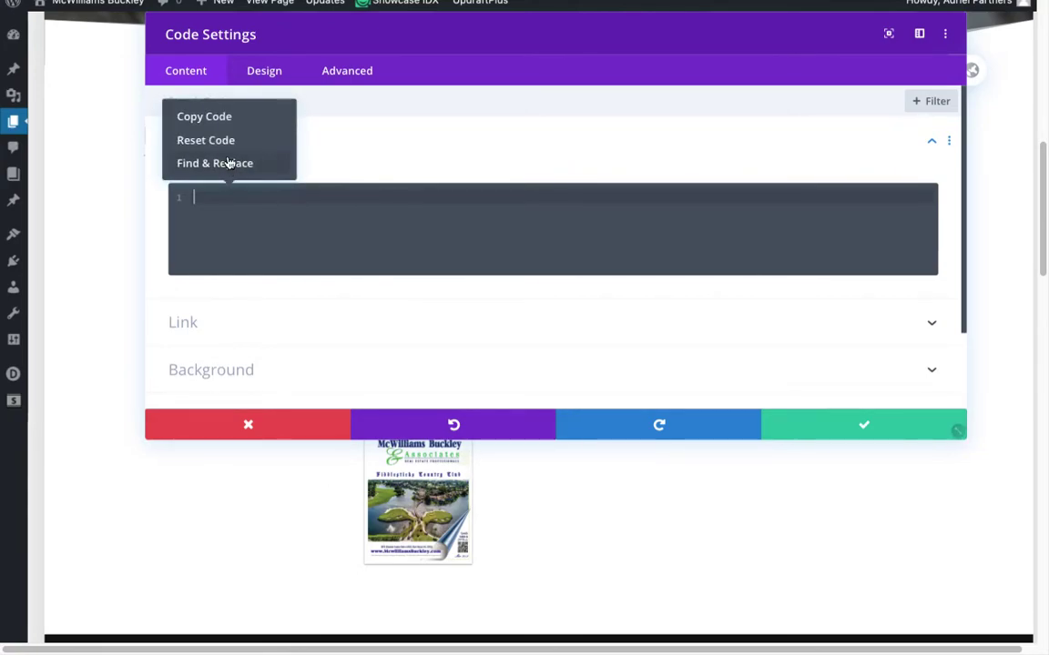
click(210, 128)
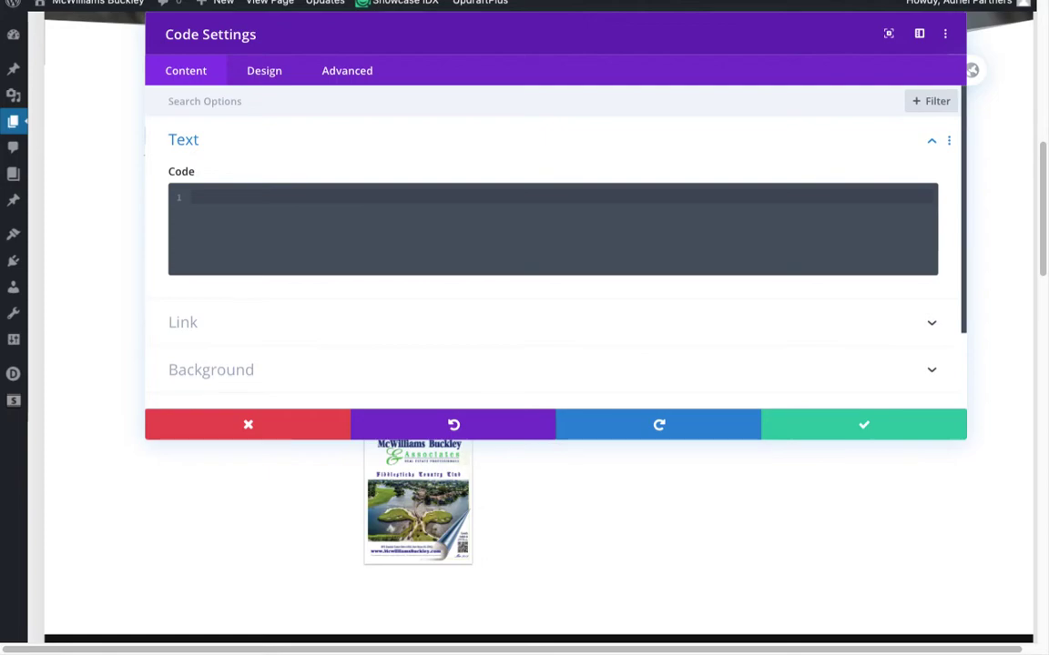
text([dflip id="1642"][/dflip])
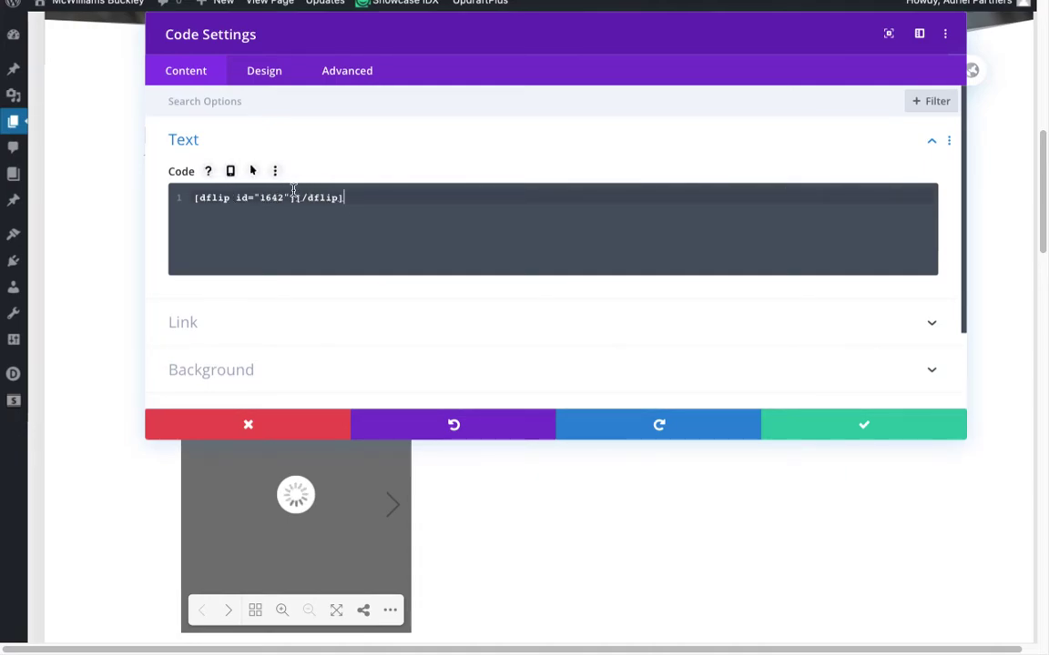
- Save the new shortcode and copy type="thumb" from the existing magazine's code module
click(899, 431)
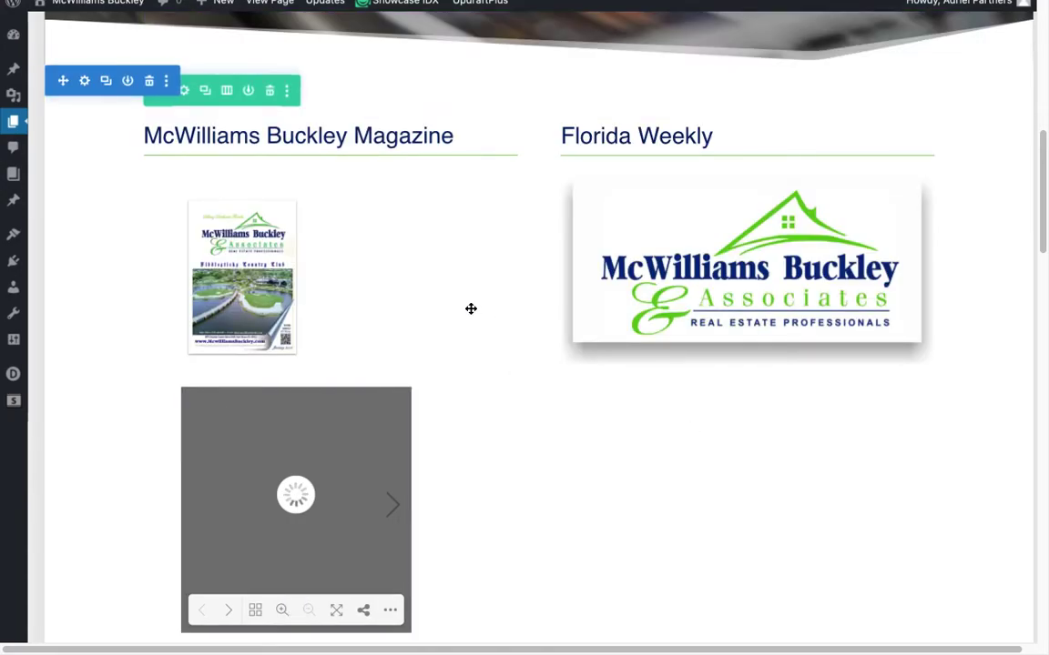
scroll(345, 391, down, 1)
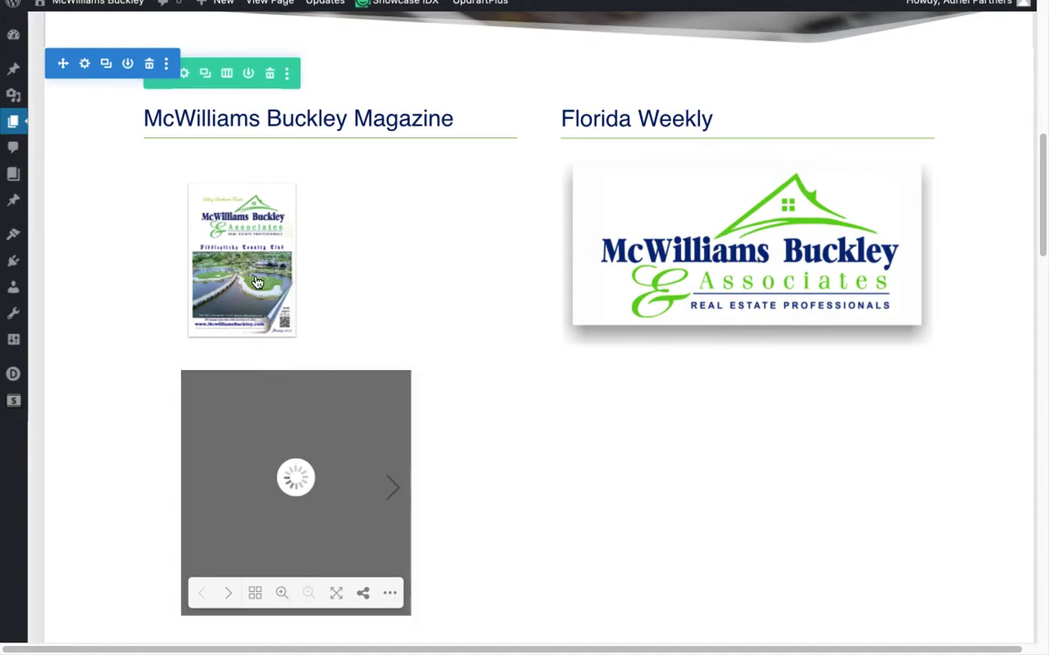
click(215, 200)
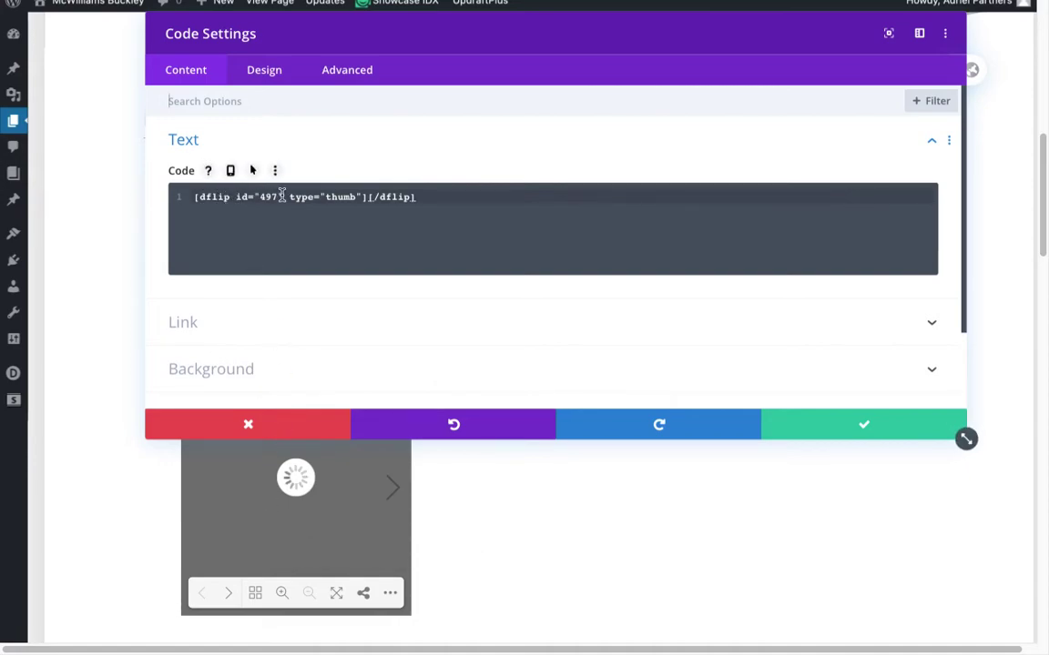
drag(286, 200, 335, 200)
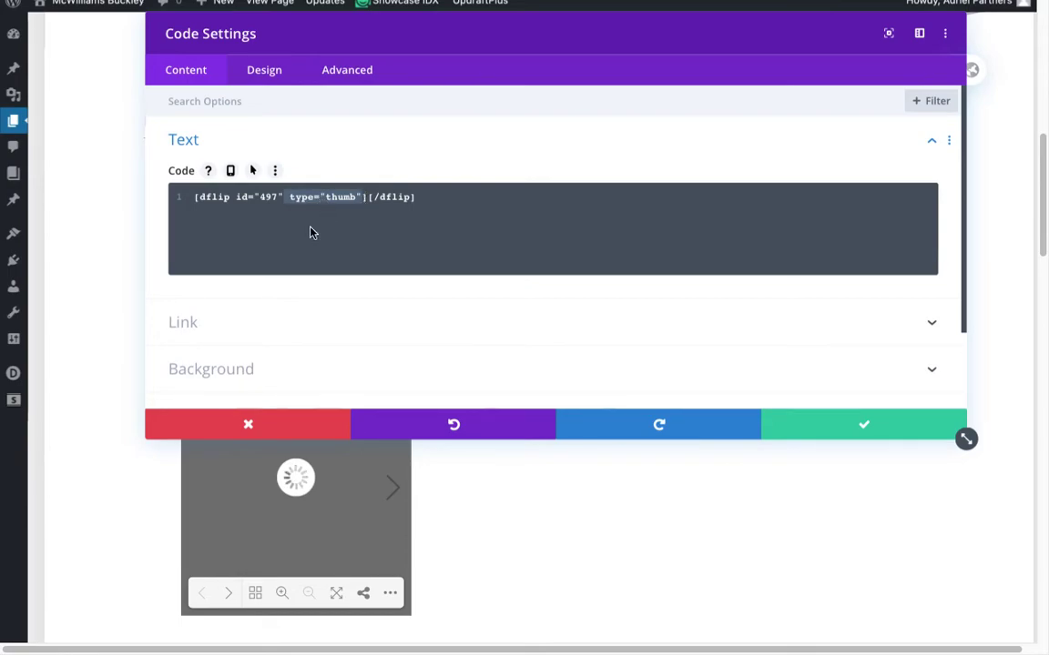
click(859, 423)
- Paste type="thumb" into the book 1642 shortcode and save the module
mouse_move(270, 374)
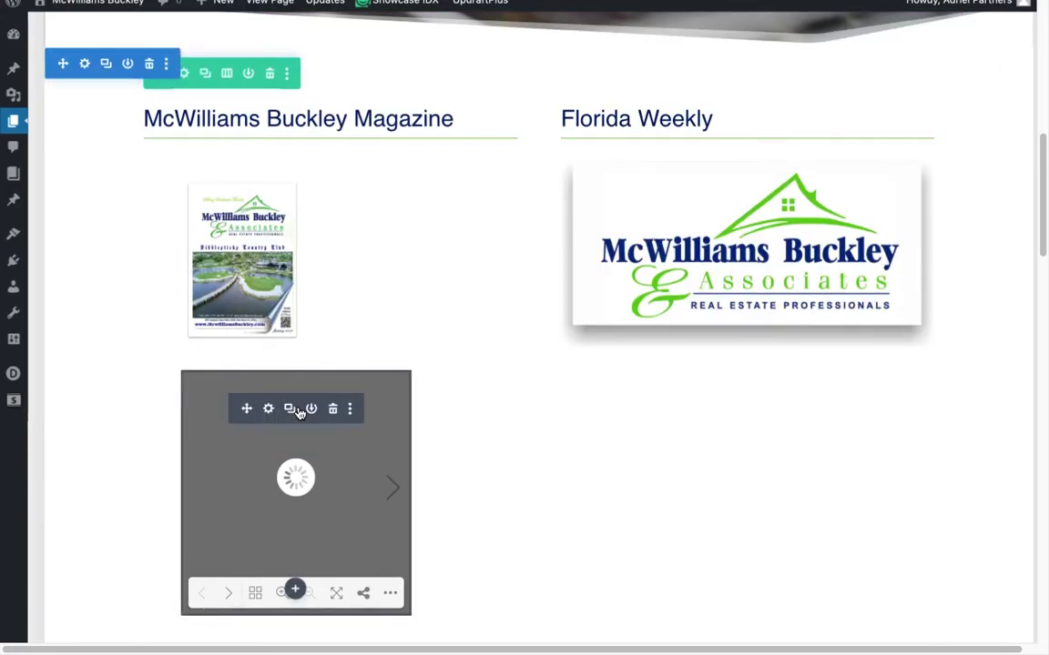
click(268, 409)
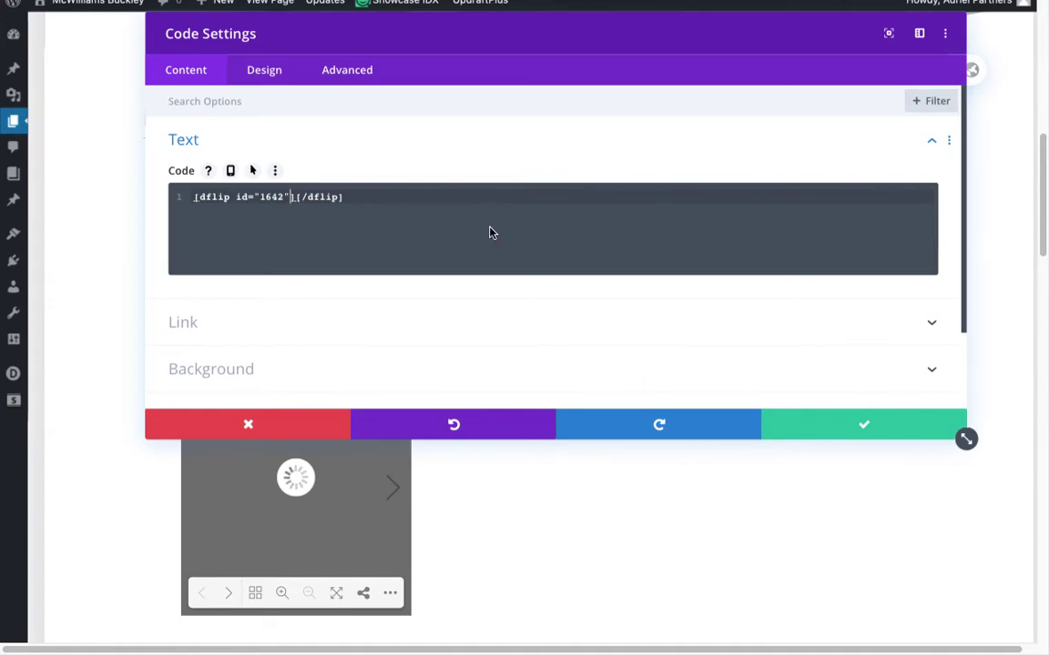
text(type="thumb")
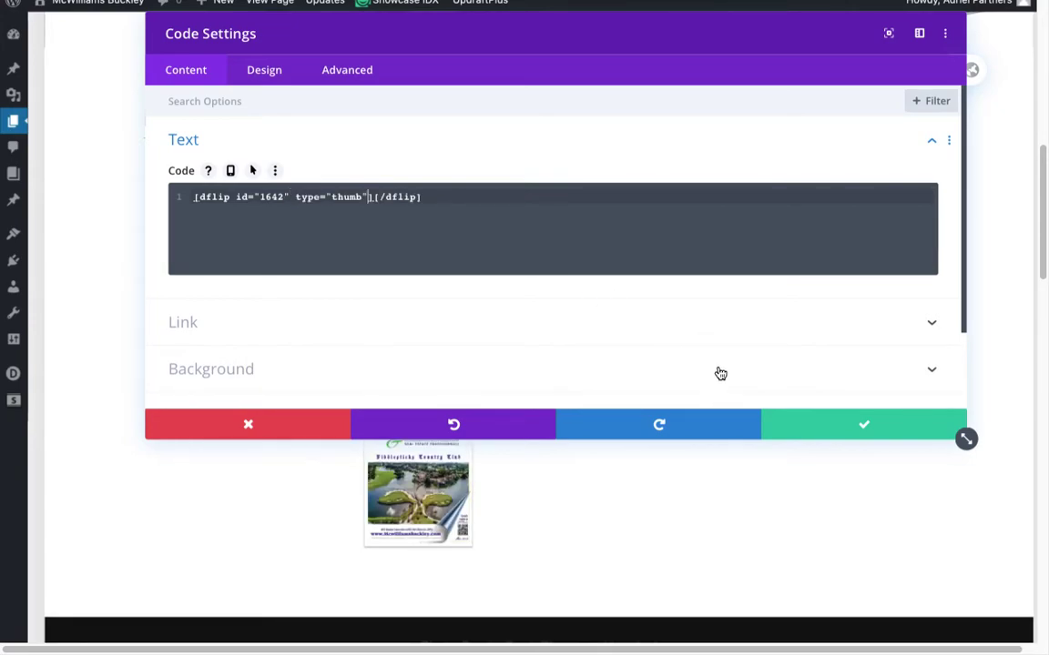
click(861, 425)
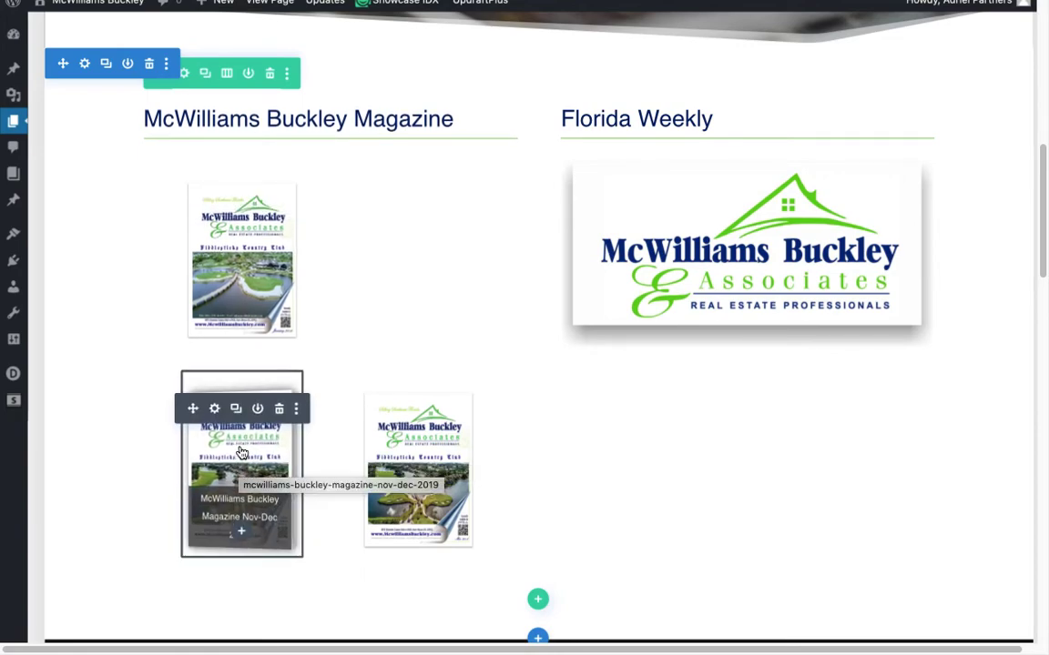
- Update the Media page in the Publish box, saving it a second time to be sure
scroll(299, 440, down, 1)
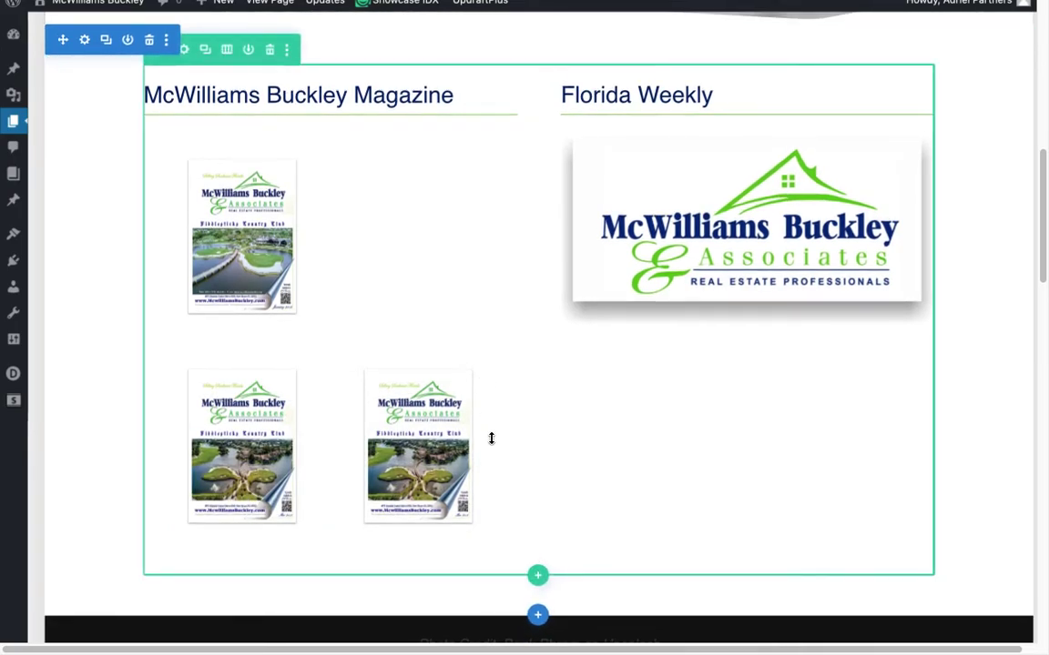
scroll(364, 647, down, 5)
scroll(1019, 611, down, 2)
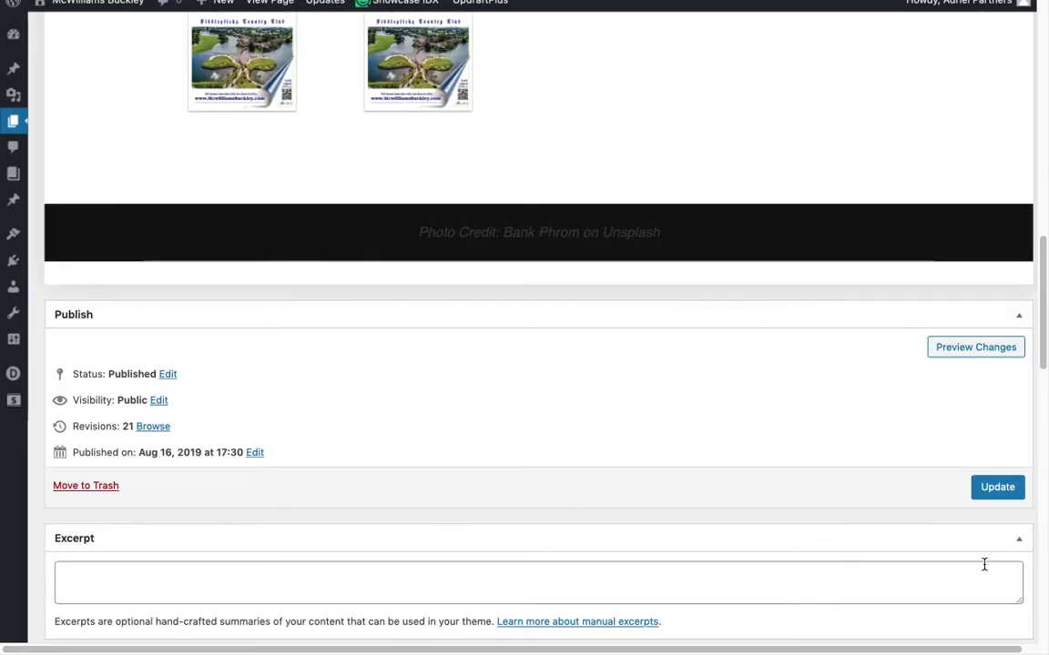
click(997, 487)
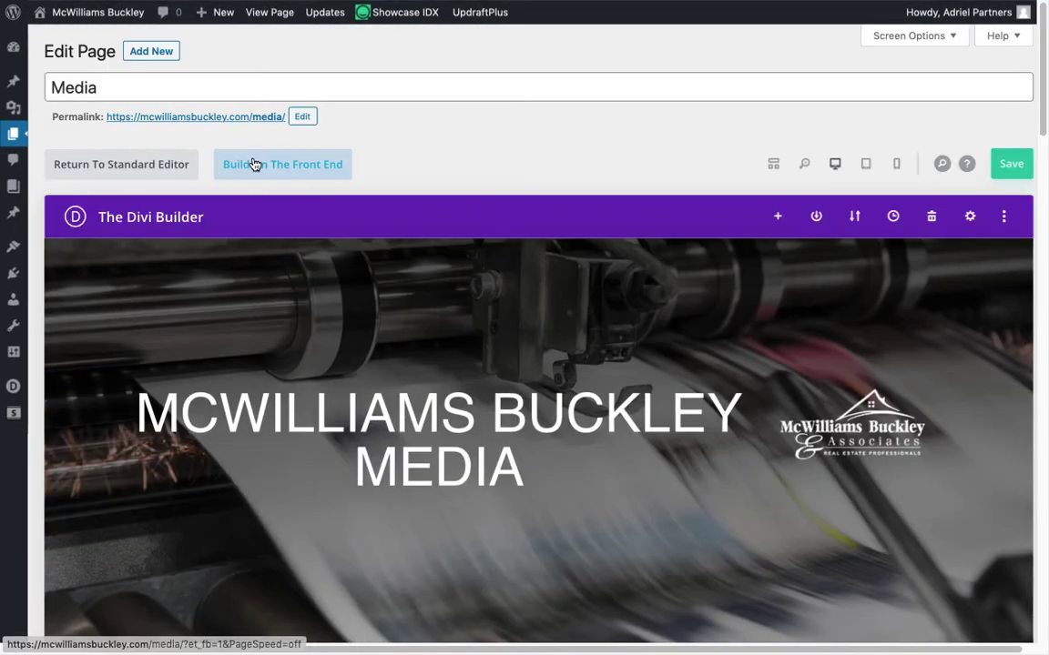
scroll(1017, 468, down, 20)
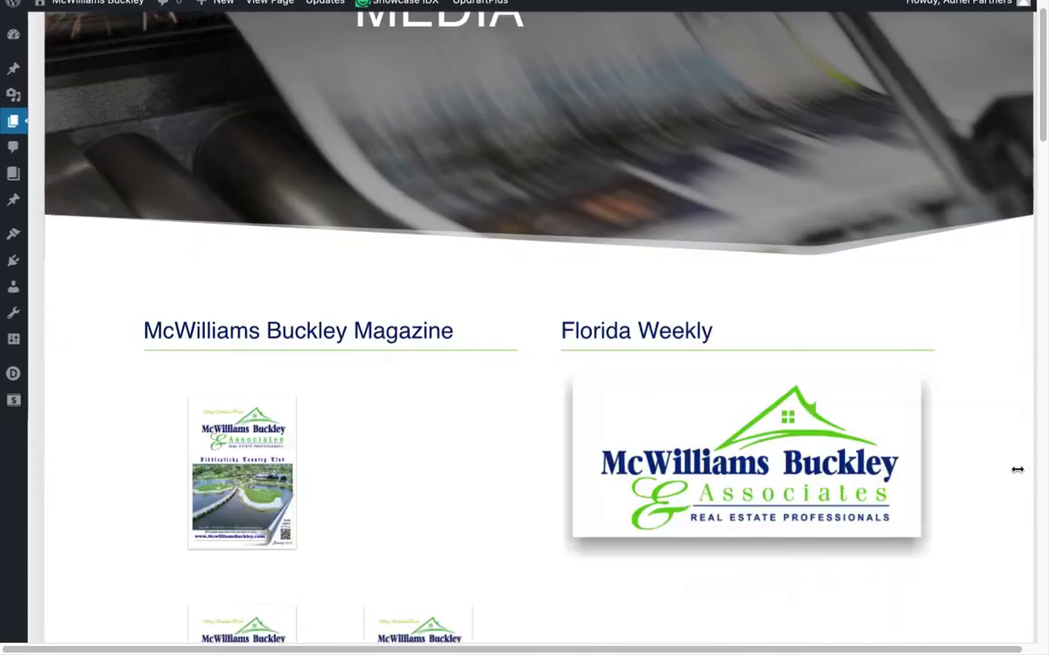
scroll(1007, 392, up, 3)
click(998, 263)
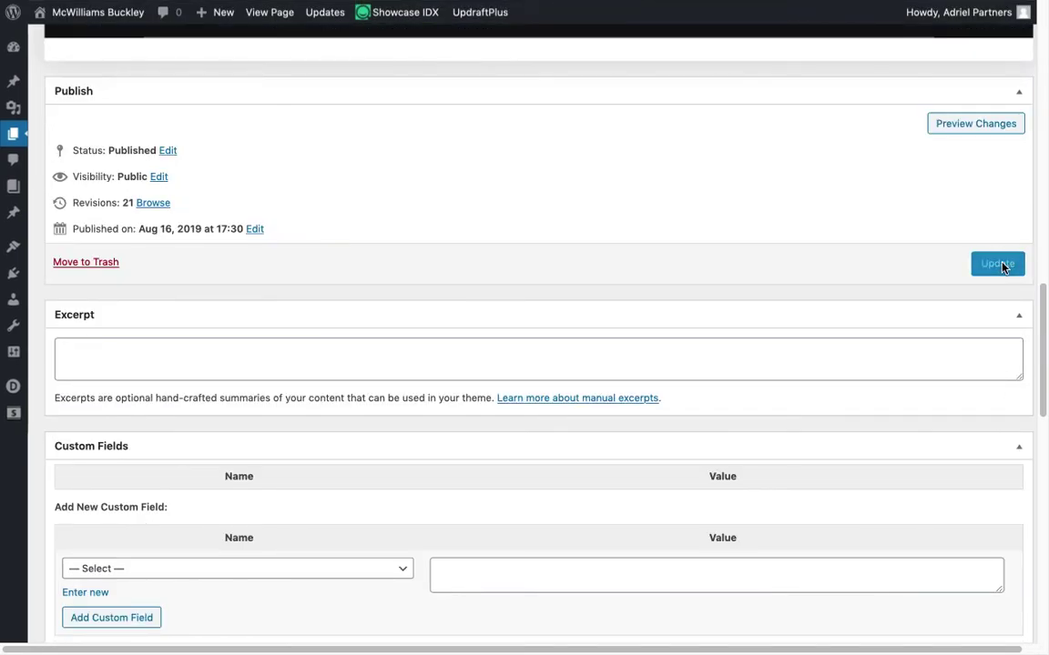
scroll(783, 364, up, 5)
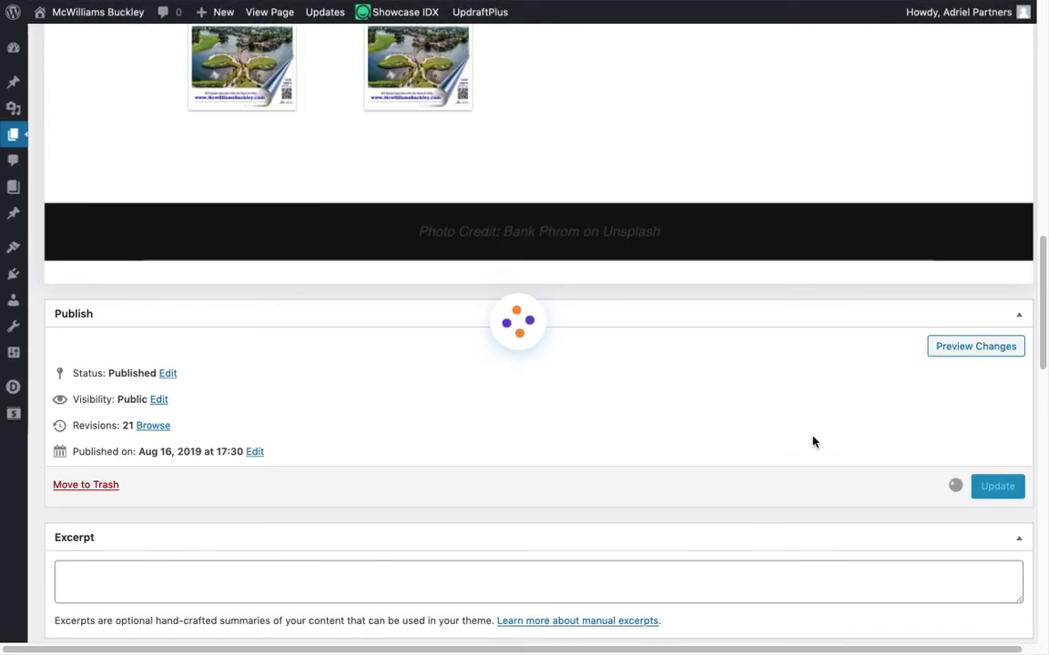
scroll(819, 435, up, 4)
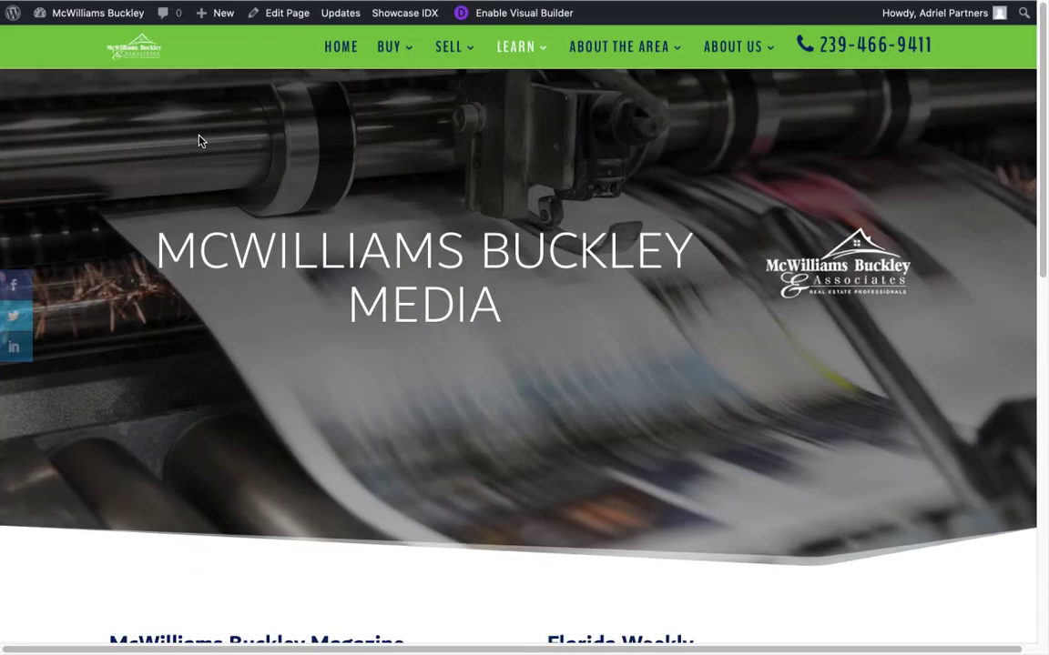
- Open the Nov-Dec 2019 thumbnail on the live Media page and turn to the next spread
scroll(528, 271, down, 10)
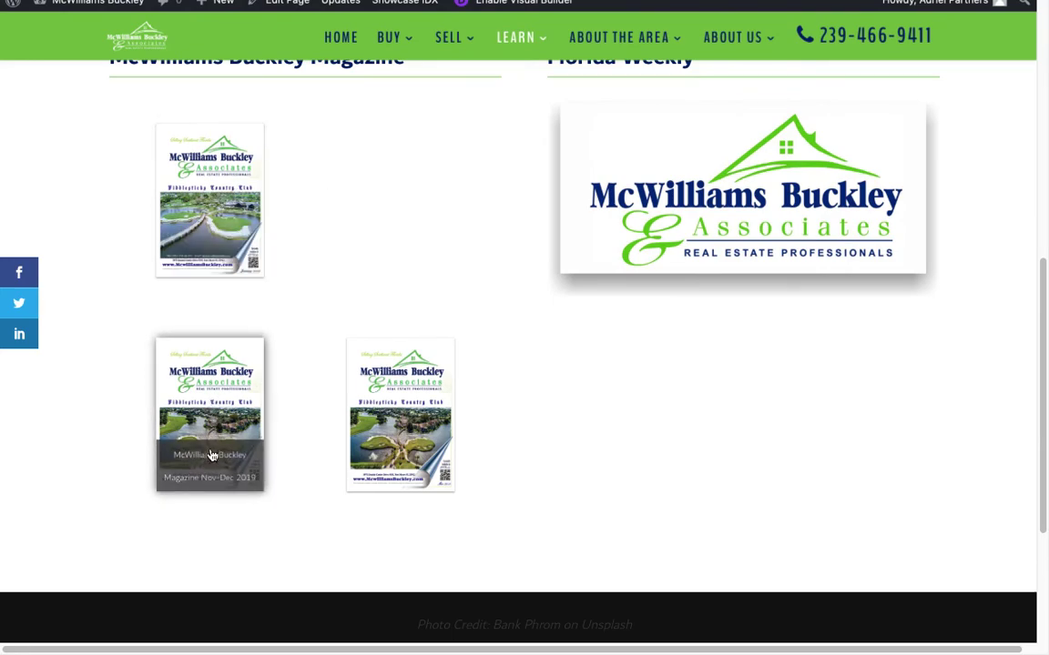
click(195, 486)
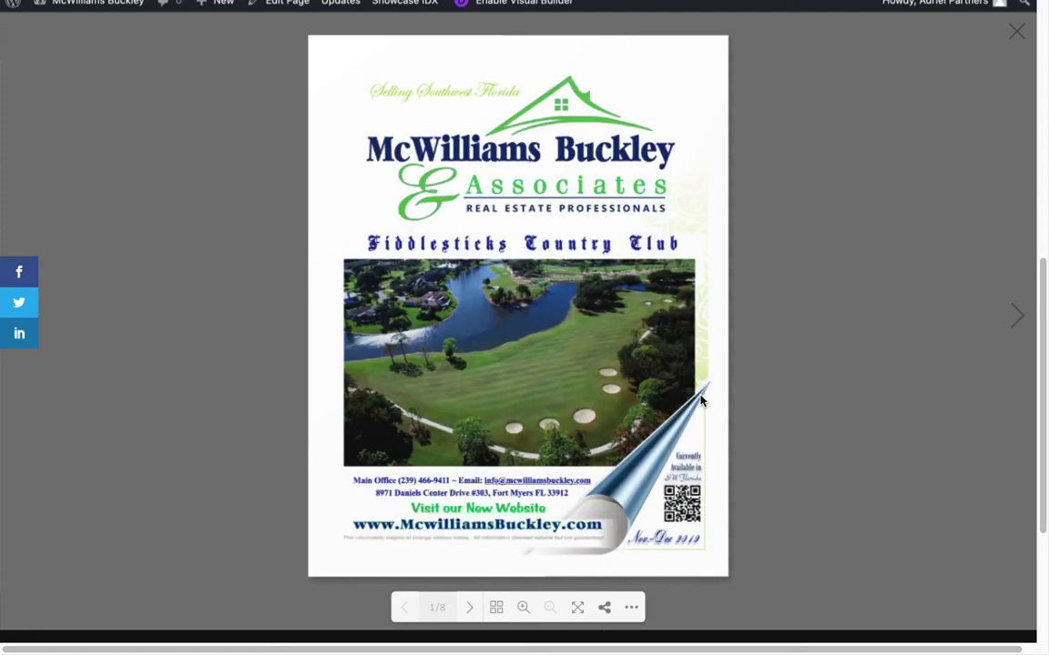
click(687, 283)
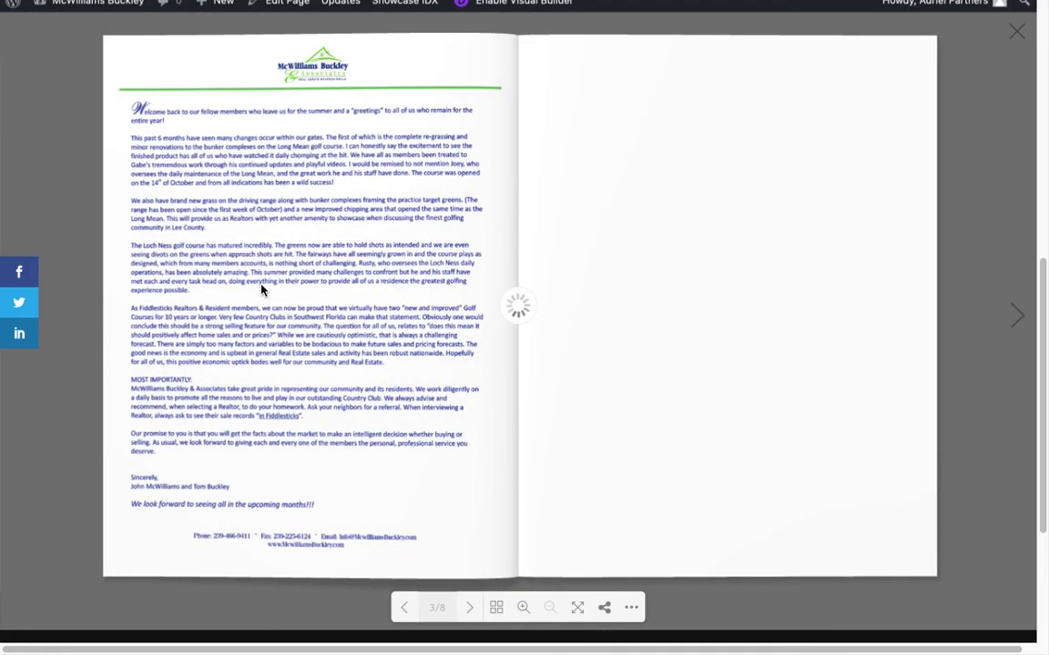
click(662, 338)
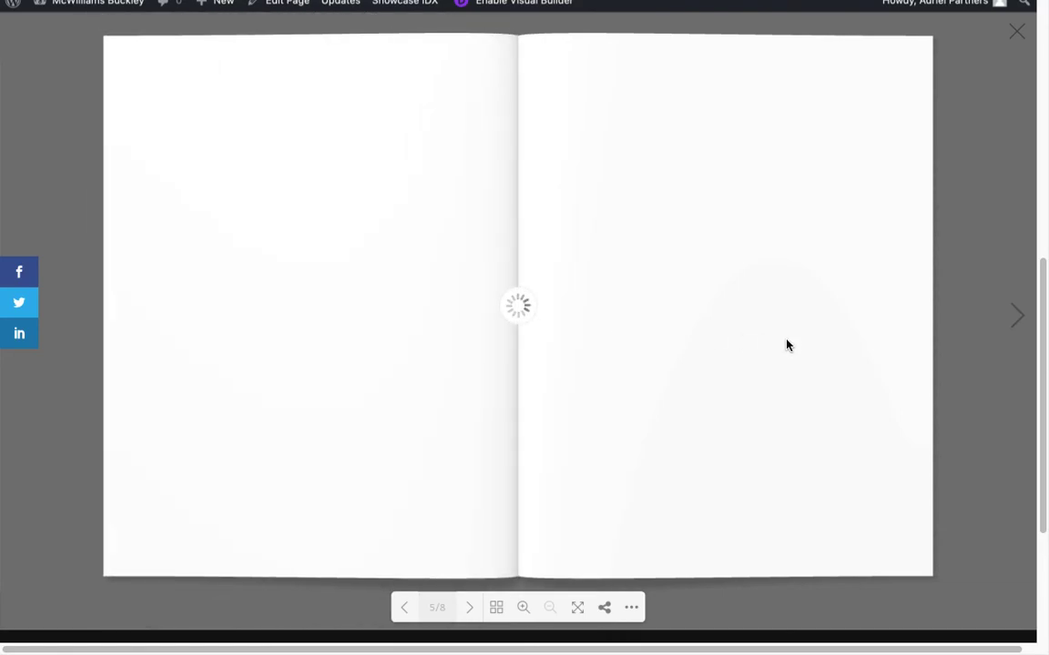
double_click(799, 337)
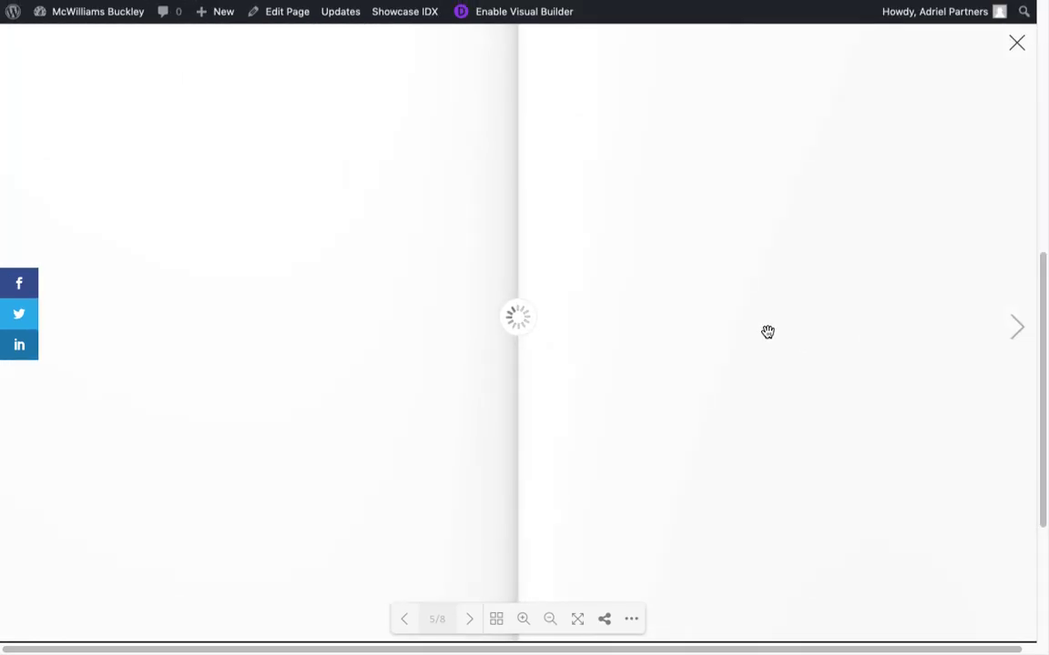
scroll(777, 332, down, 1)
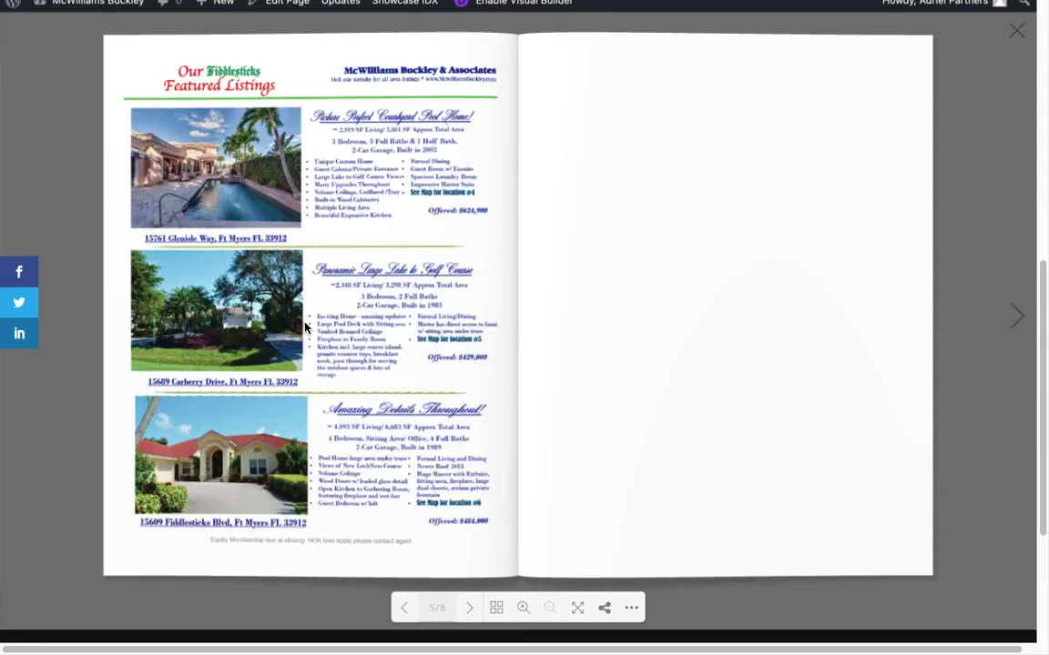
click(233, 345)
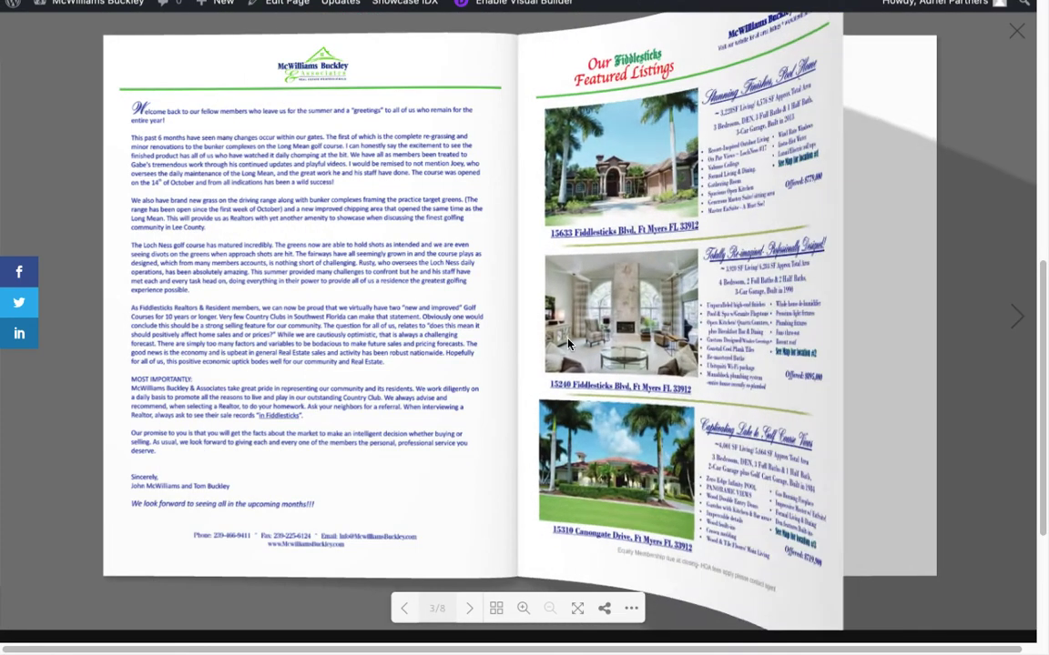
click(283, 362)
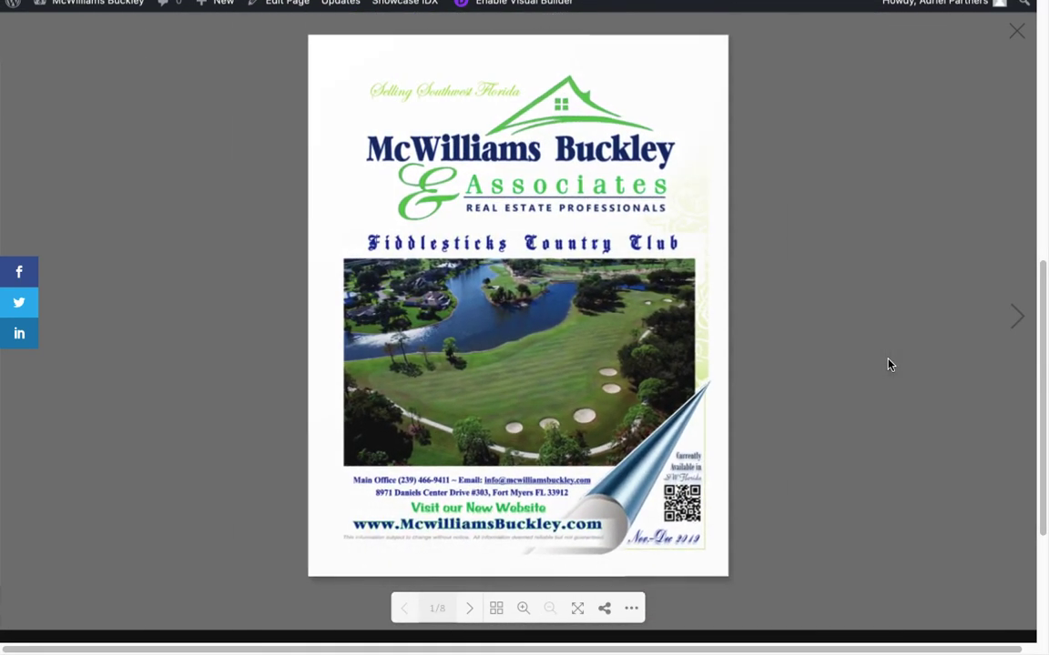